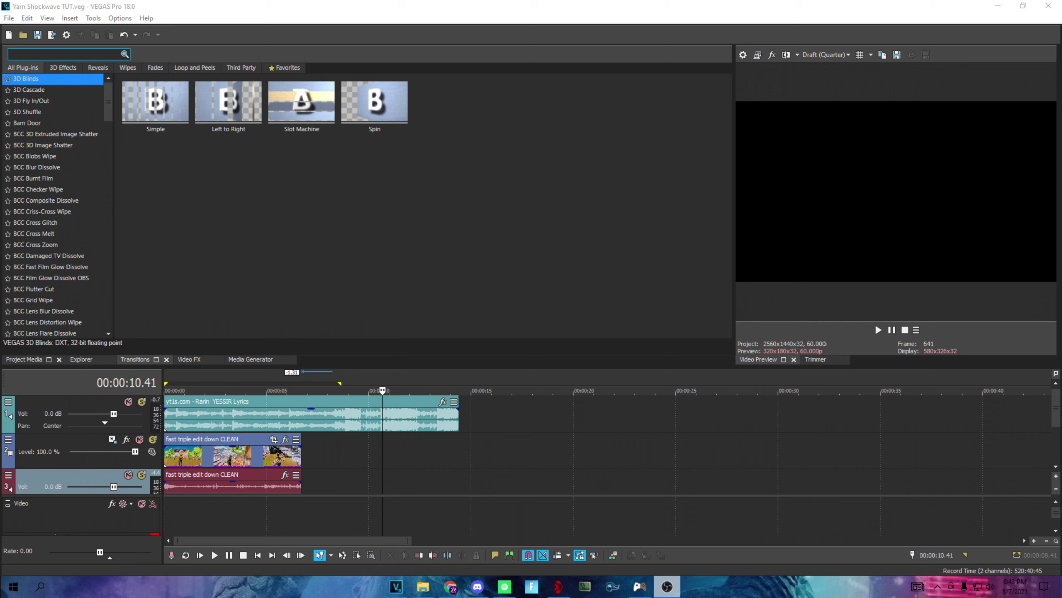
# Trim the song's start at about 8.50 s and slide it left to about 5.25 s.
pyautogui.click(379, 462)
pyautogui.scroll(3, 379, 465)
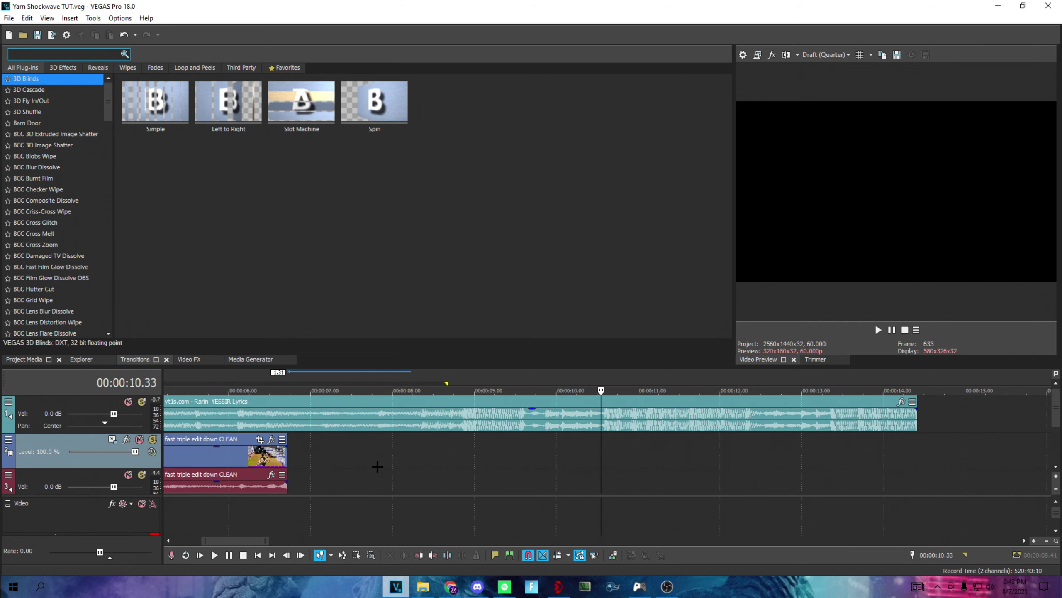
pyautogui.scroll(-2, 391, 467)
pyautogui.click(429, 465)
pyautogui.scroll(2, 429, 465)
pyautogui.click(629, 415)
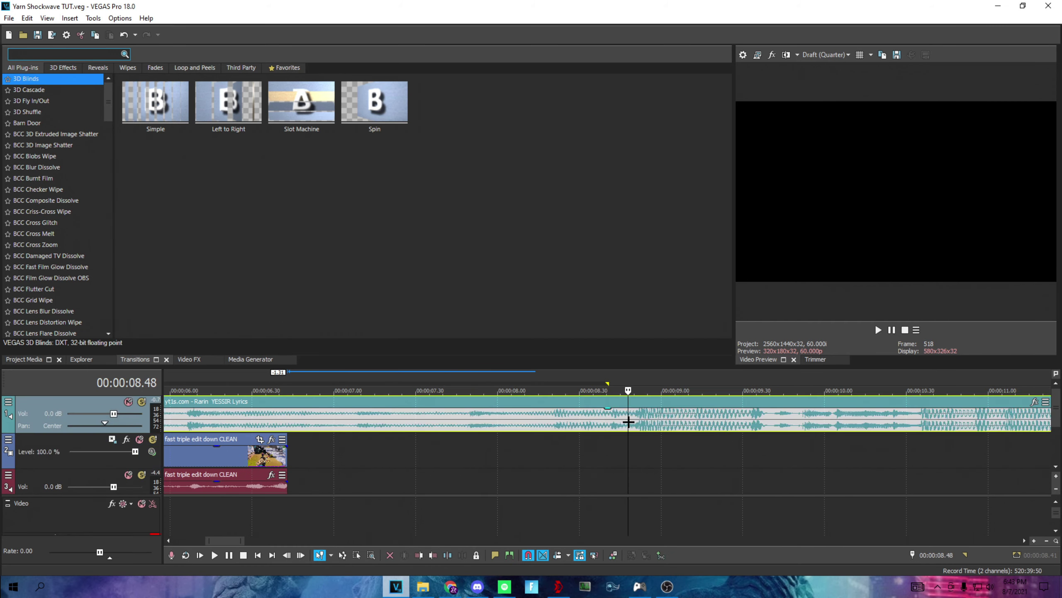
pyautogui.scroll(1, 537, 488)
pyautogui.rightClick(582, 418)
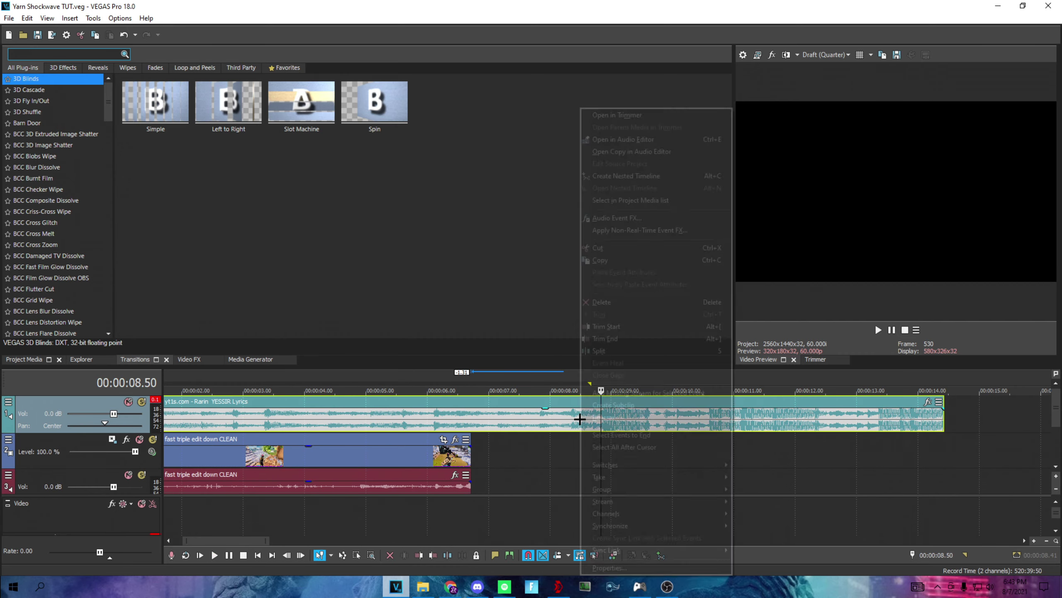
pyautogui.click(606, 325)
pyautogui.moveTo(632, 422); pyautogui.dragTo(422, 422)
pyautogui.click(292, 448)
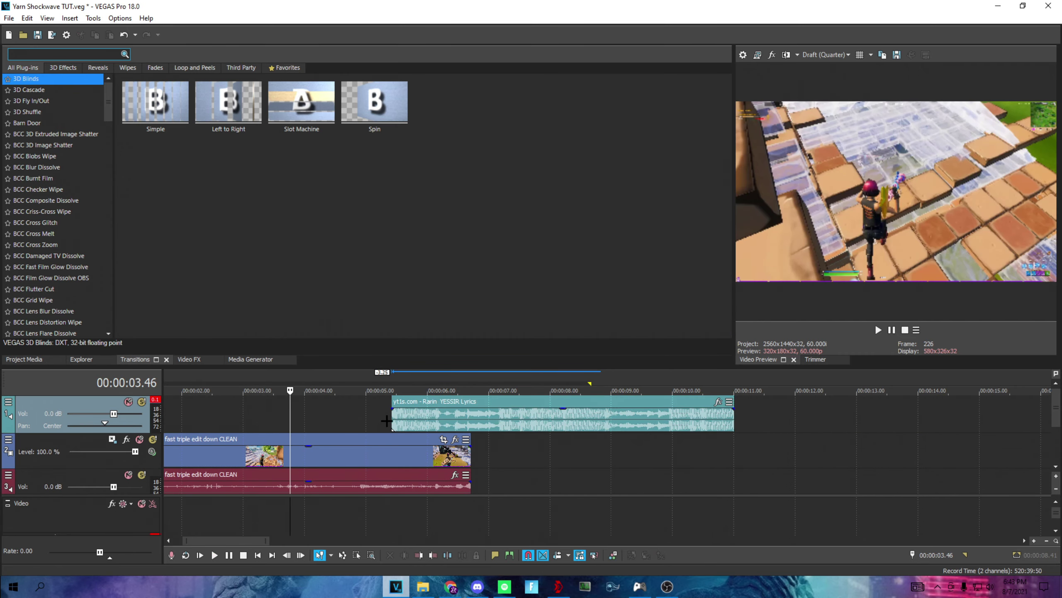
# Frame-step to the 4.57 s shot frame and trim the gameplay clip there.
pyautogui.click(386, 448)
pyautogui.scroll(3, 479, 452)
pyautogui.scroll(-5, 480, 452)
pyautogui.click(402, 423)
pyautogui.scroll(3, 393, 434)
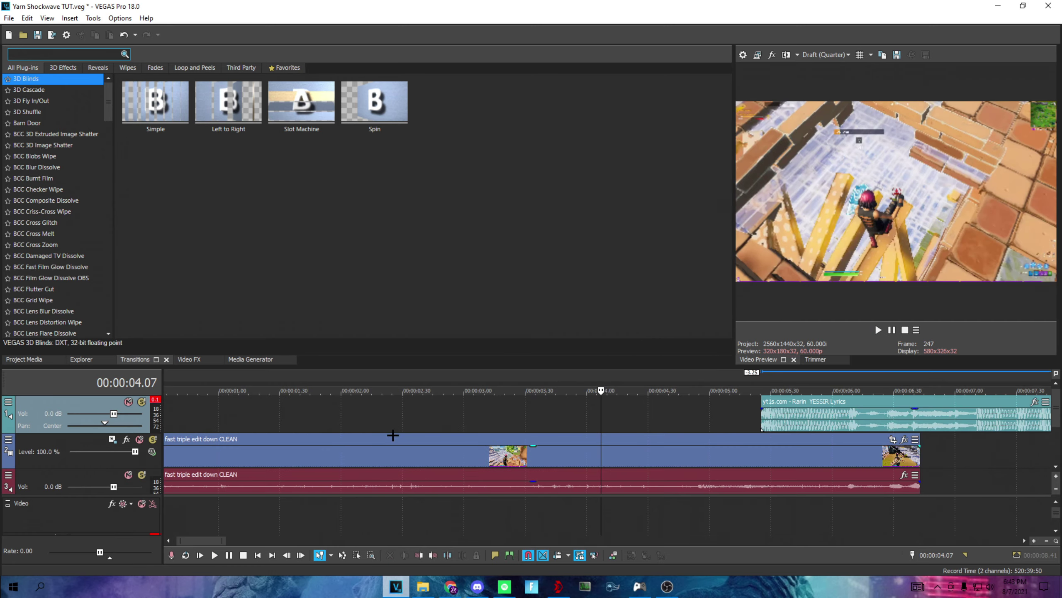
pyautogui.click(762, 420)
pyautogui.press('Left')
pyautogui.press('Left')
pyautogui.press('Left')
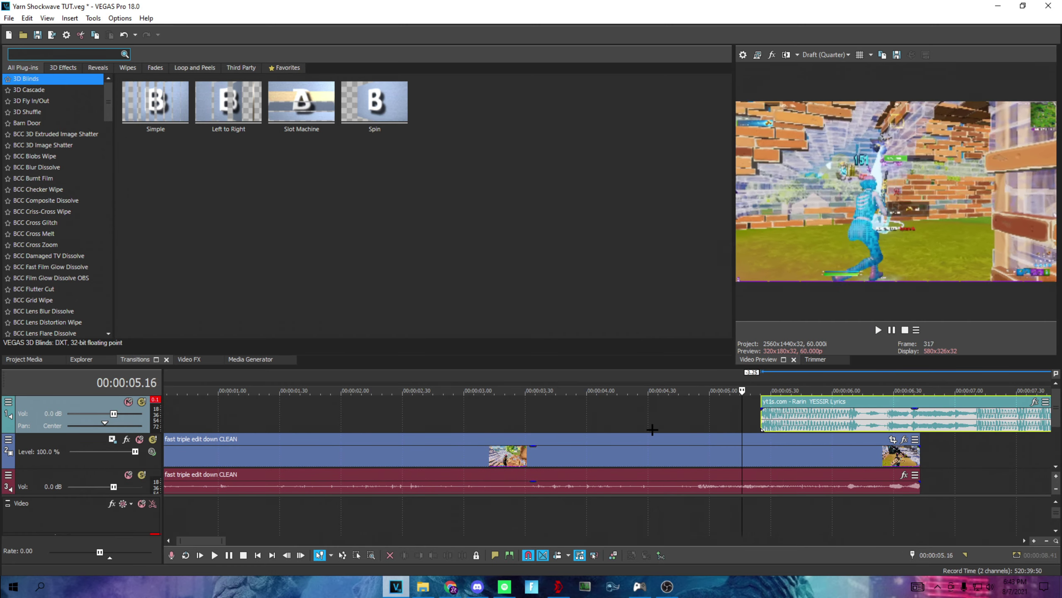
pyautogui.press('Left')
pyautogui.press('Left')
pyautogui.press('Left')
pyautogui.scroll(3, 681, 449)
pyautogui.press('Left')
pyautogui.press('Left')
pyautogui.press('Left')
pyautogui.press('Right')
pyautogui.press('Right')
pyautogui.press('Right')
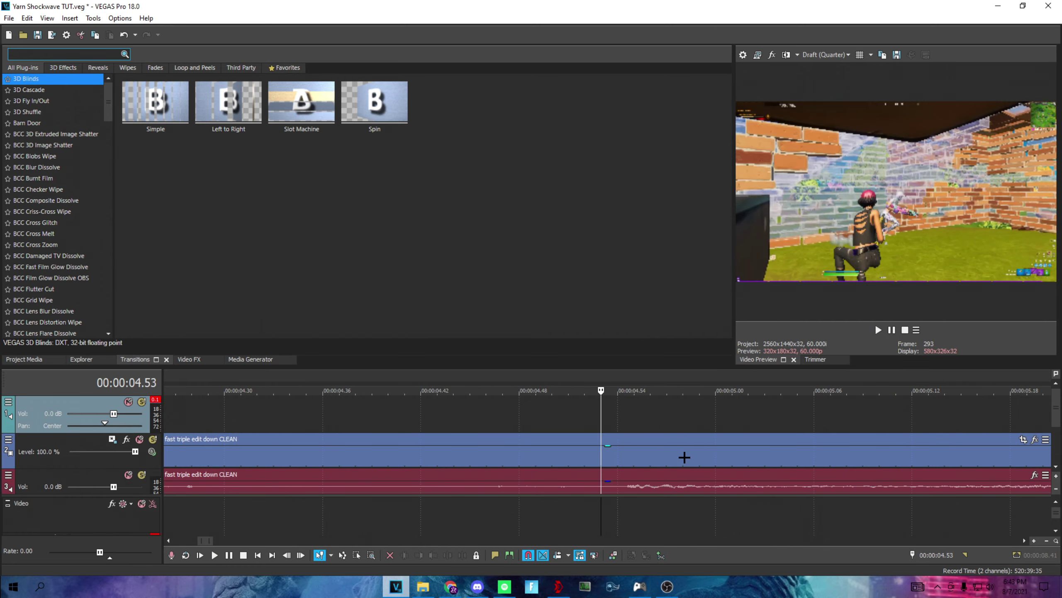
pyautogui.press('Right')
pyautogui.press('Left')
pyautogui.press('Right')
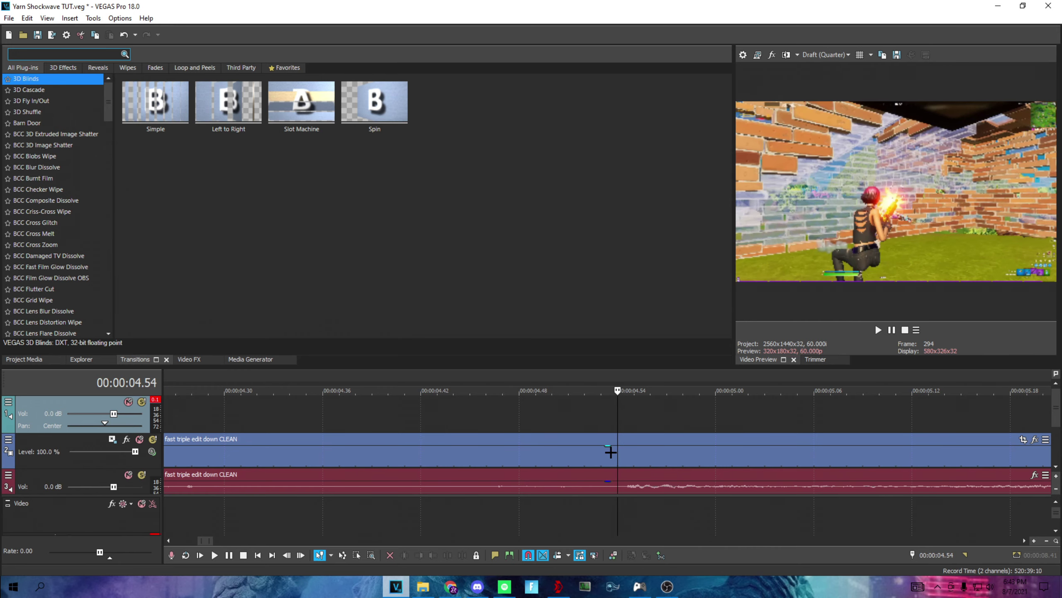
pyautogui.press('Left')
pyautogui.press('Right')
pyautogui.press('Right')
pyautogui.press('Right')
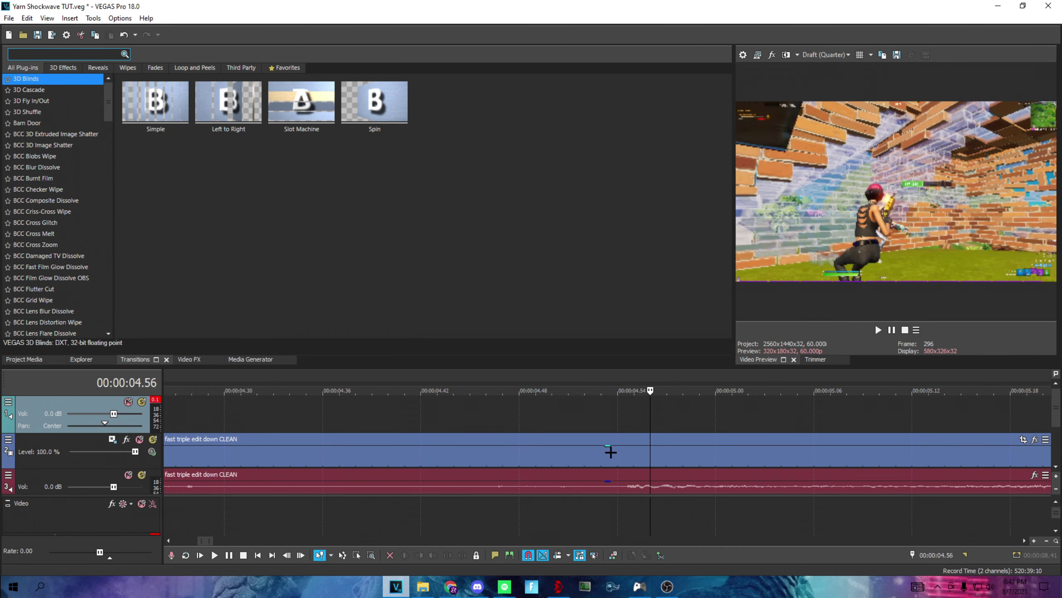
pyautogui.press('Right')
pyautogui.scroll(-3, 632, 459)
pyautogui.scroll(-3, 615, 461)
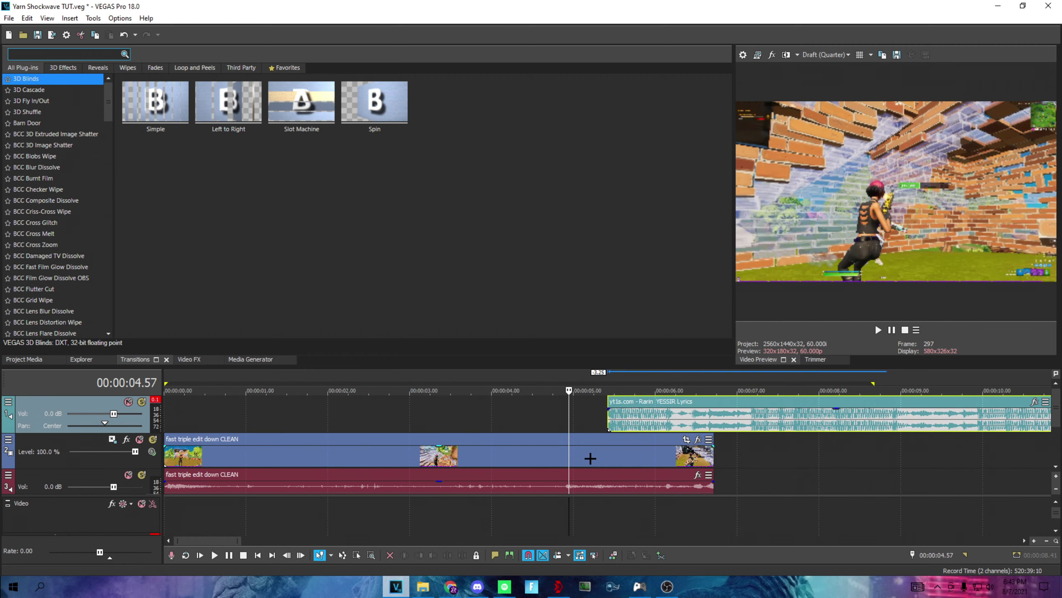
pyautogui.rightClick(576, 461)
pyautogui.click(606, 304)
# Slide the song to the very start of the timeline.
pyautogui.moveTo(631, 455); pyautogui.dragTo(489, 455)
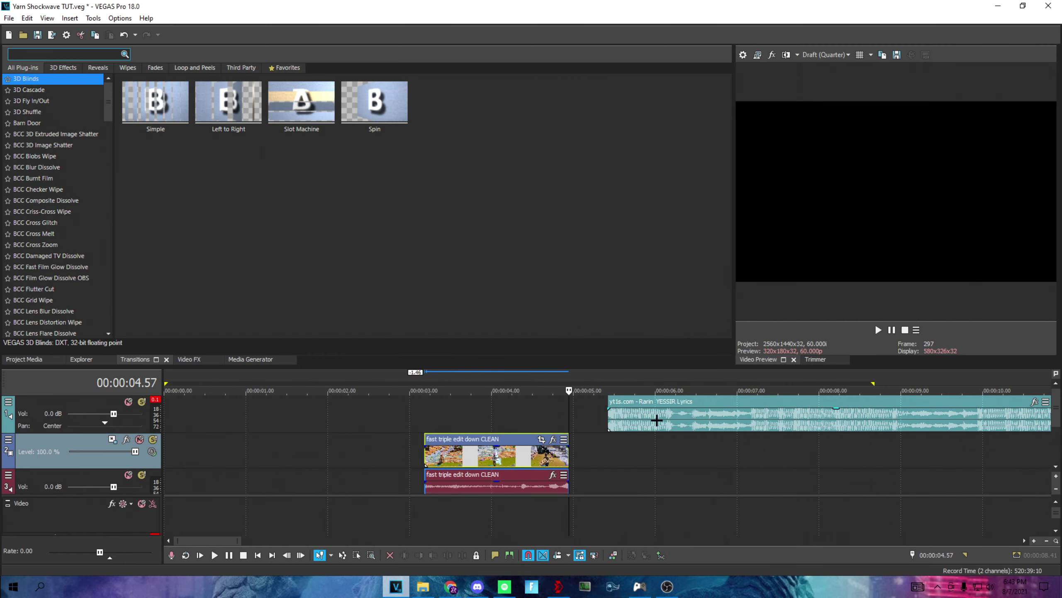
pyautogui.moveTo(676, 421)
pyautogui.mouseDown()
pyautogui.moveTo(452, 422)
pyautogui.moveTo(654, 423)
pyautogui.mouseUp()
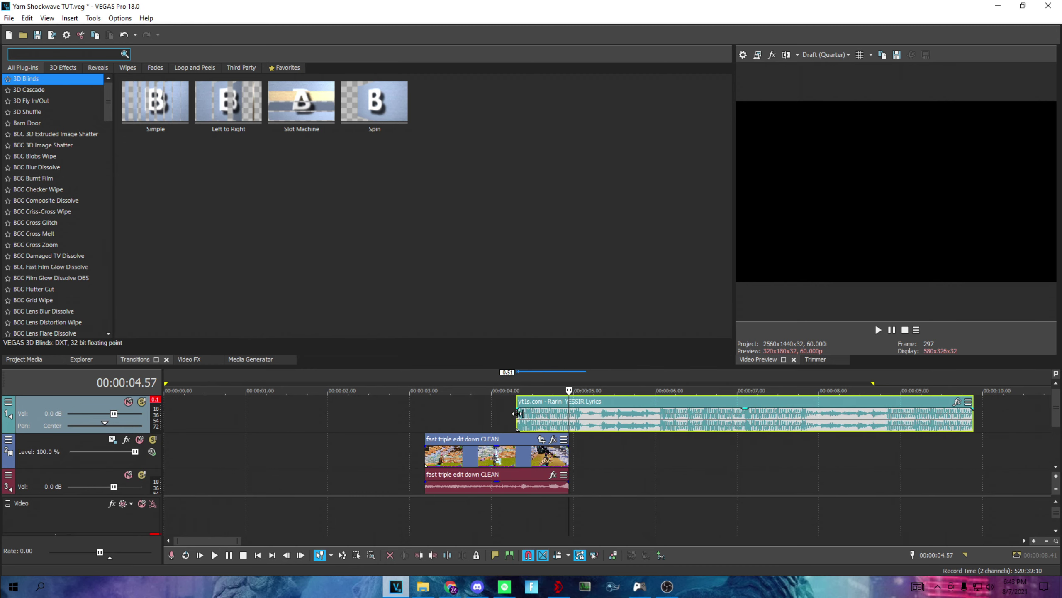
pyautogui.moveTo(590, 421)
pyautogui.mouseDown()
pyautogui.moveTo(118, 416)
pyautogui.moveTo(251, 418)
pyautogui.mouseUp()
# Position the gameplay clip to begin exactly at 4.20 s.
pyautogui.click(429, 452)
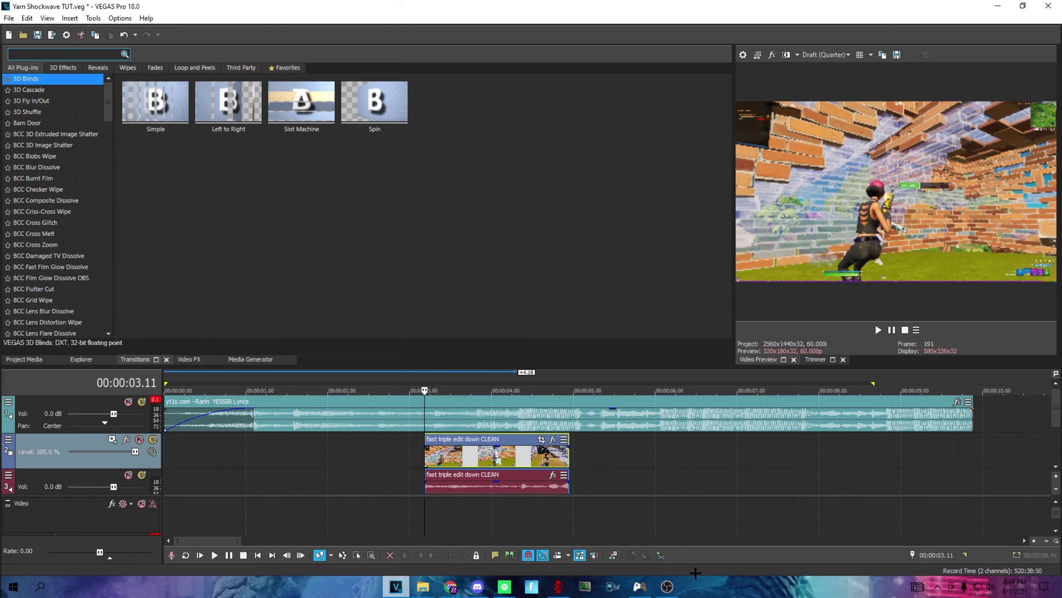
pyautogui.moveTo(520, 462); pyautogui.dragTo(615, 461)
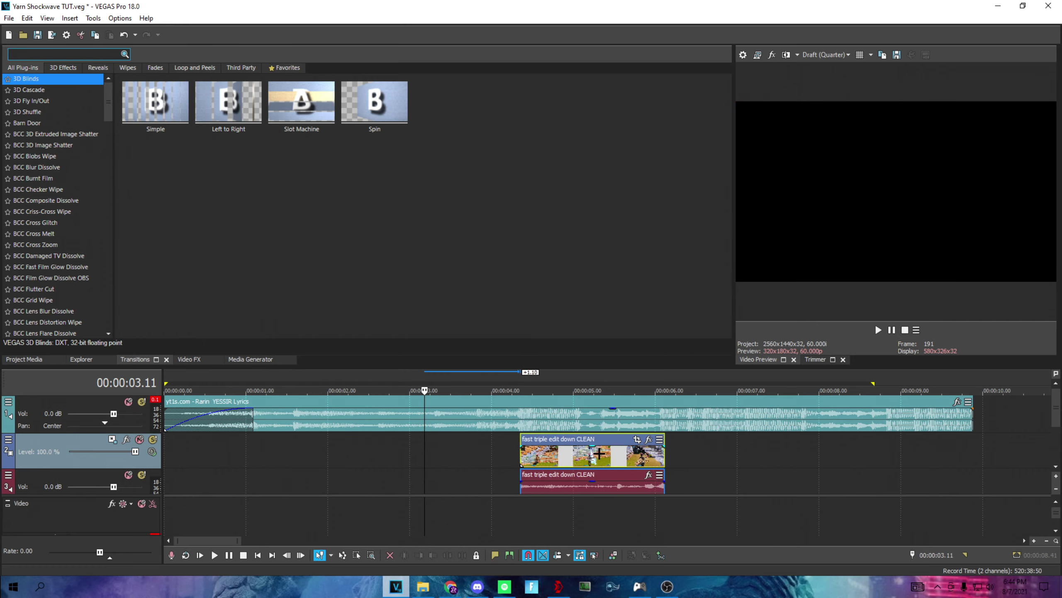
pyautogui.scroll(5, 602, 481)
pyautogui.press('space')
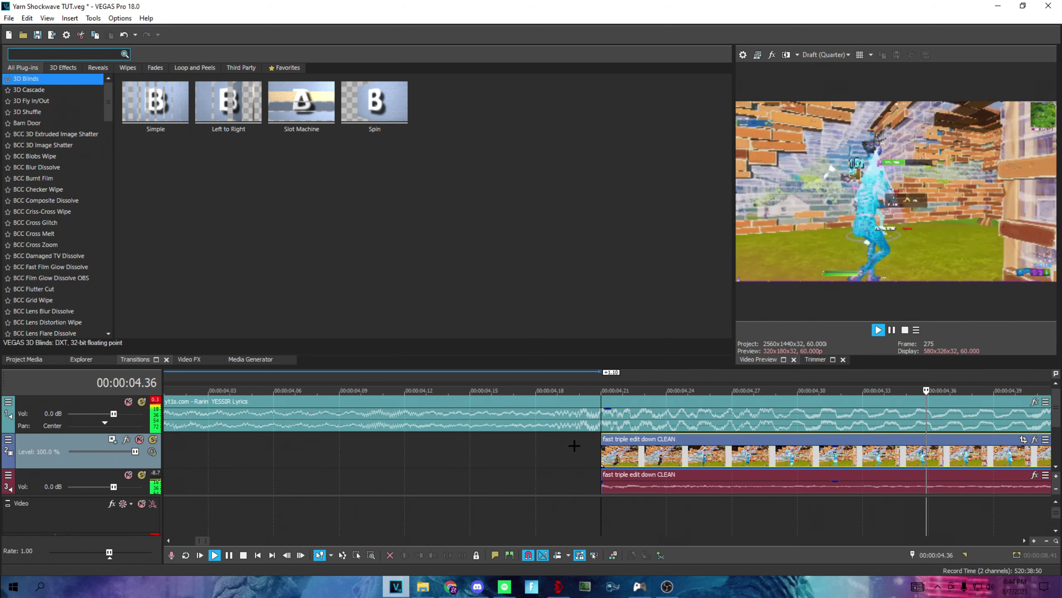
pyautogui.press('space')
pyautogui.scroll(-4, 576, 441)
pyautogui.press('Right')
pyautogui.press('Left')
pyautogui.press('Left')
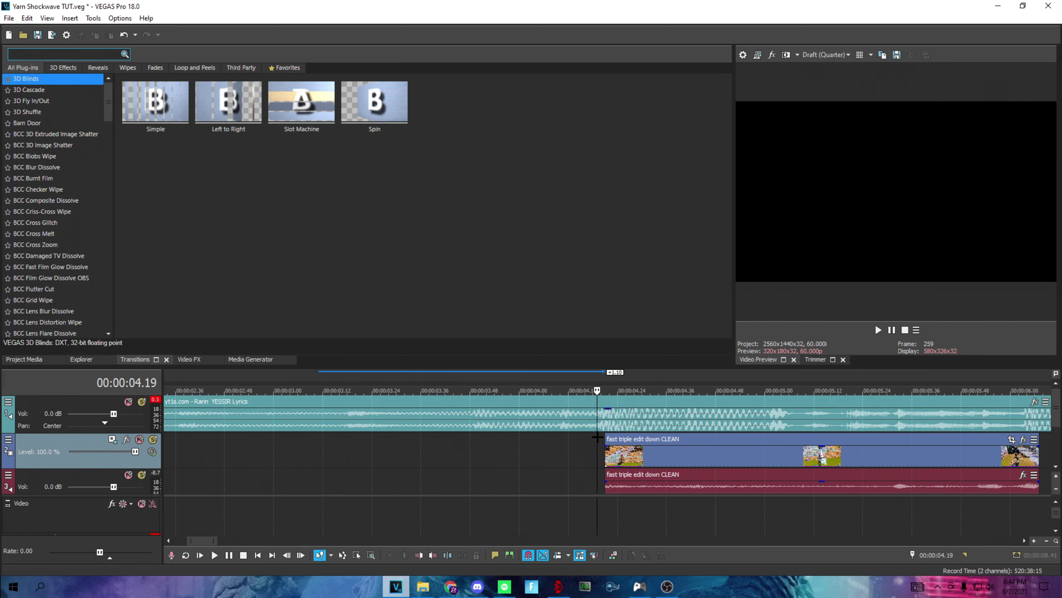
pyautogui.press('Right')
pyautogui.moveTo(607, 456); pyautogui.dragTo(604, 456)
pyautogui.scroll(-4, 526, 451)
pyautogui.scroll(4, 526, 451)
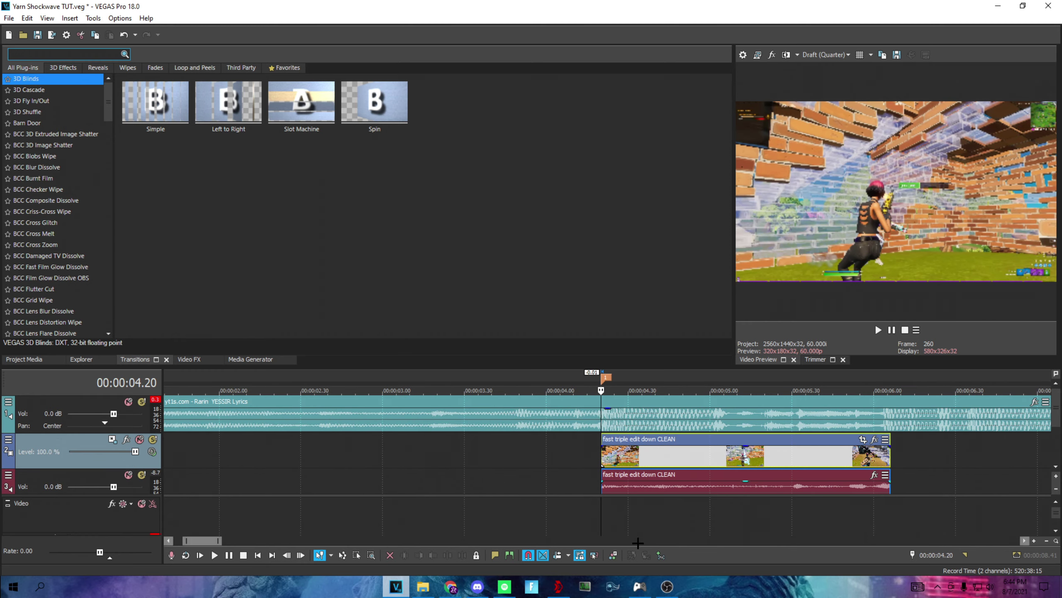
pyautogui.scroll(-3, 606, 434)
pyautogui.scroll(-2, 455, 473)
pyautogui.scroll(2, 436, 432)
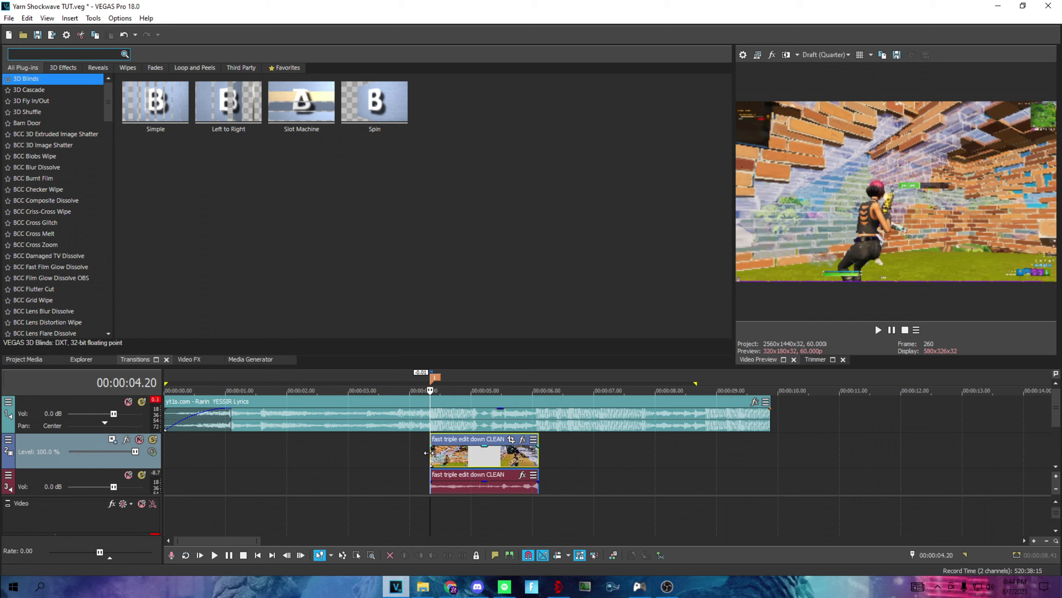
# Extend the gameplay clip back to 0 s, fade it in, and preview the opening.
pyautogui.moveTo(432, 453)
pyautogui.mouseDown()
pyautogui.moveTo(159, 449)
pyautogui.moveTo(228, 453)
pyautogui.mouseUp()
pyautogui.scroll(-1, 200, 457)
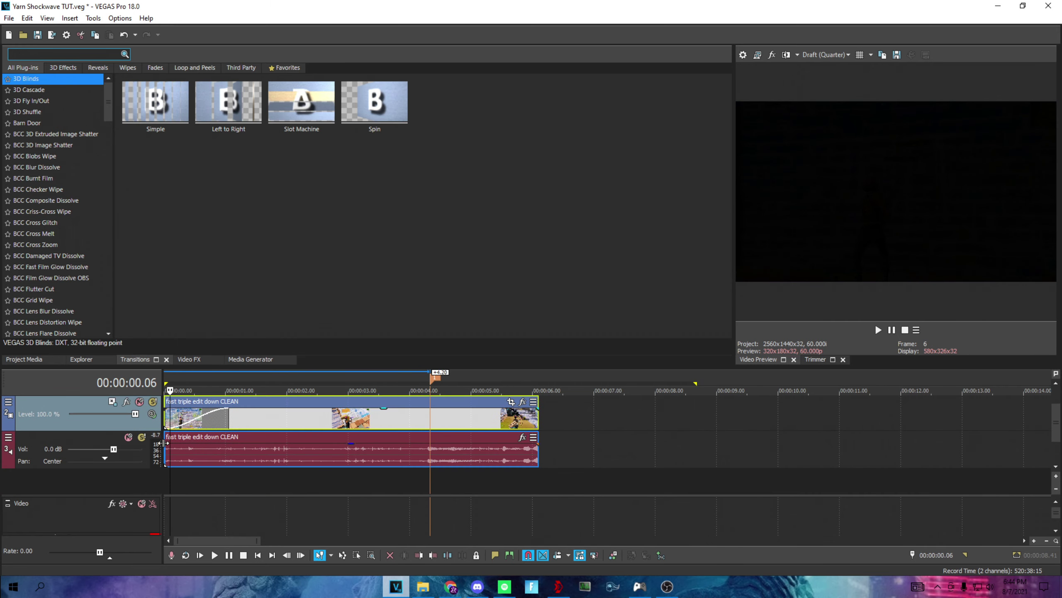
pyautogui.moveTo(167, 441); pyautogui.dragTo(229, 443)
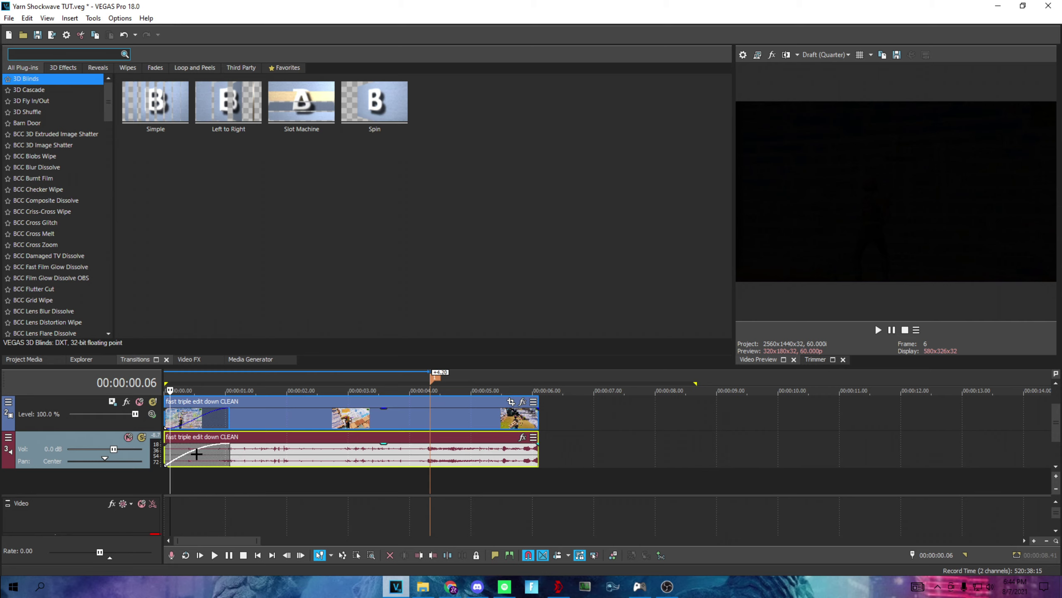
pyautogui.press('space')
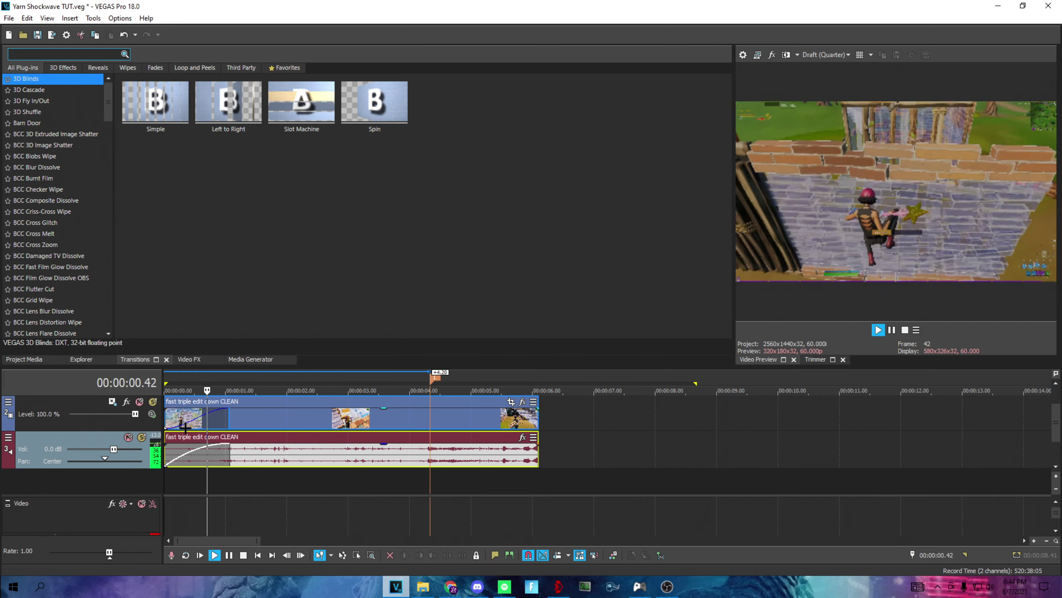
pyautogui.press('space')
pyautogui.scroll(1, 200, 424)
# Add a velocity envelope to the gameplay clip.
pyautogui.rightClick(429, 456)
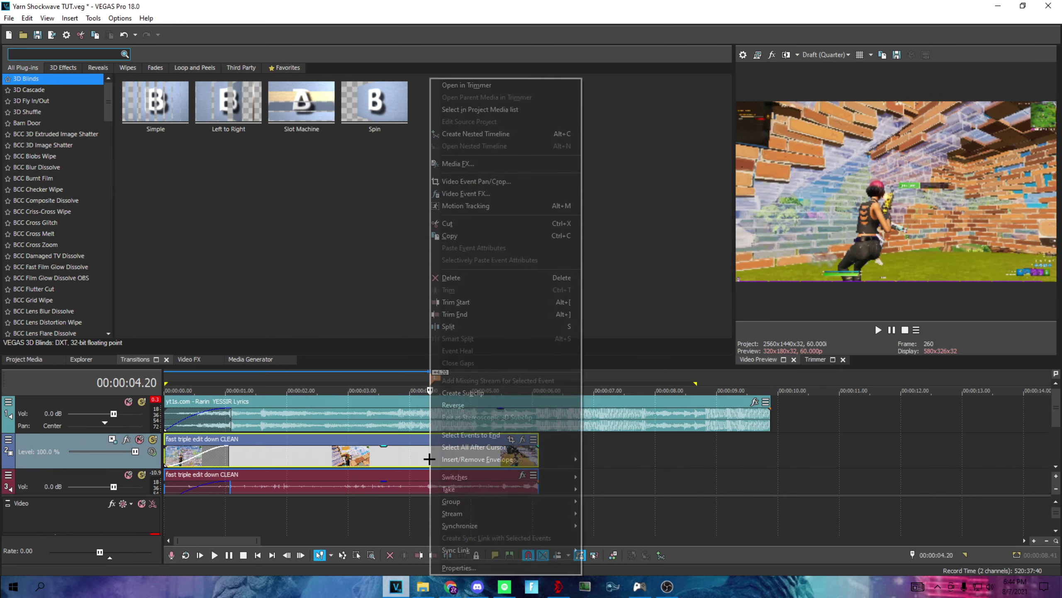
pyautogui.click(631, 453)
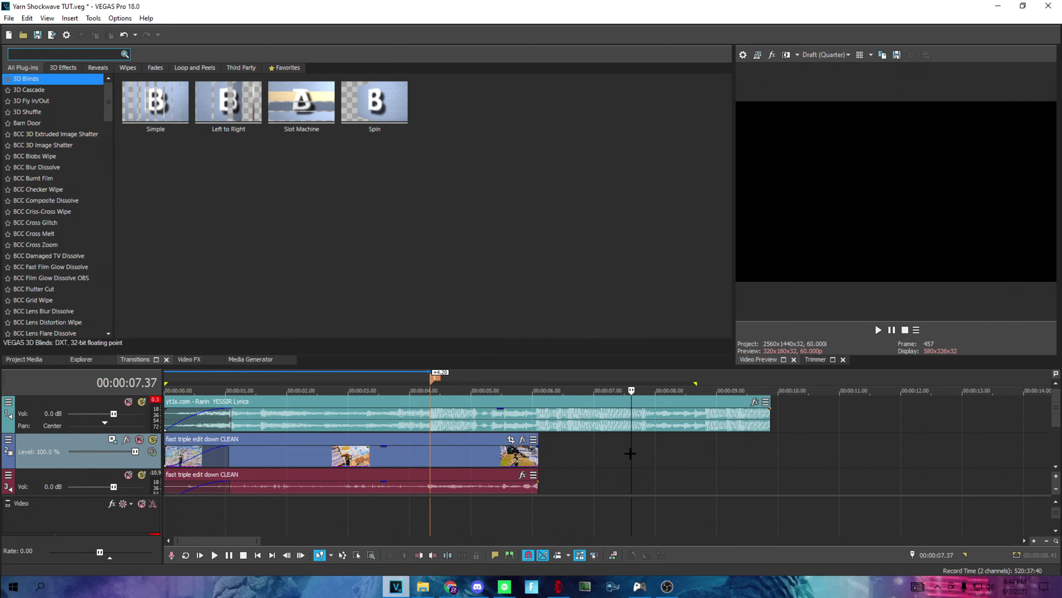
pyautogui.click(429, 456)
pyautogui.rightClick(430, 456)
pyautogui.click(603, 460)
pyautogui.scroll(1, 383, 474)
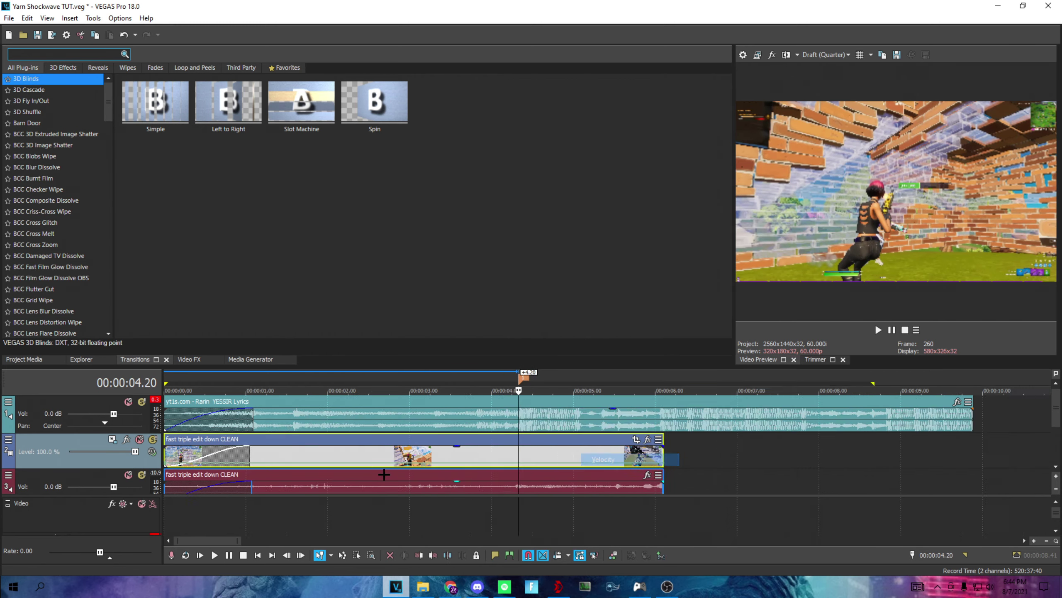
pyautogui.scroll(5, 384, 474)
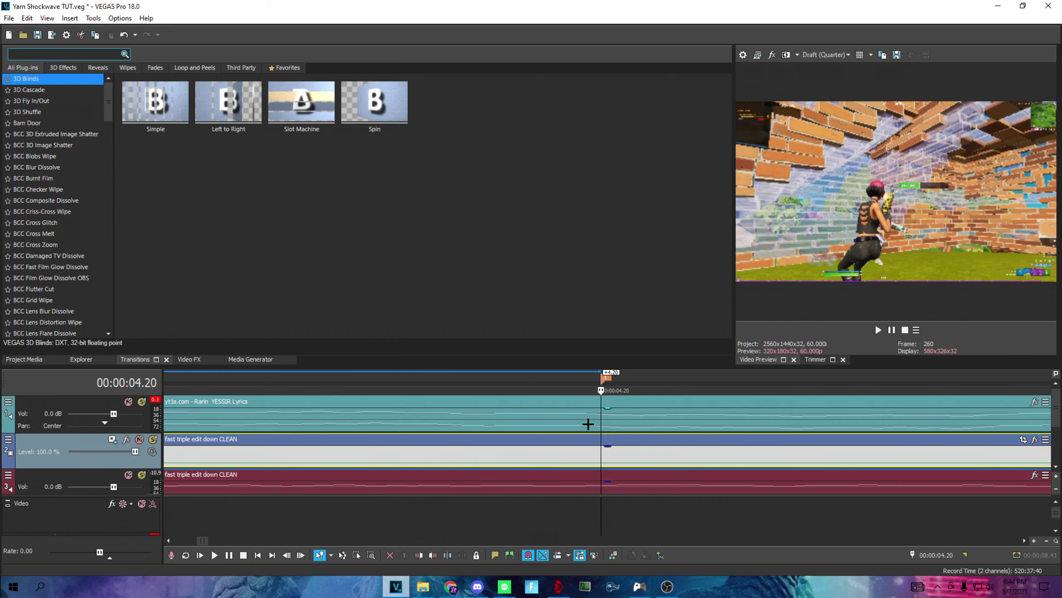
# Add two points on the velocity envelope near 4.20 s.
pyautogui.rightClick(606, 467)
pyautogui.click(622, 455)
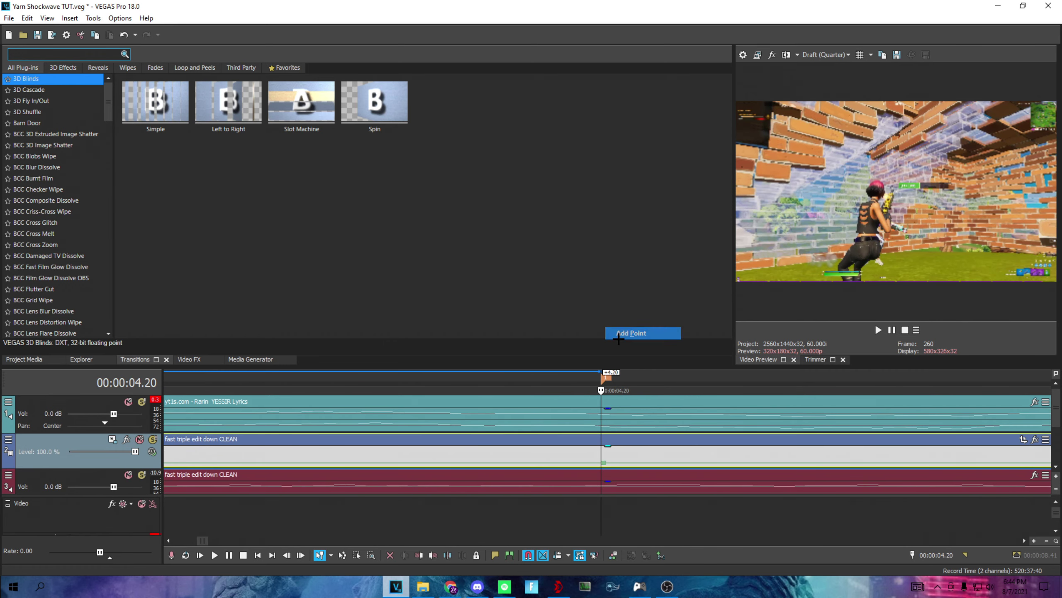
pyautogui.rightClick(599, 467)
pyautogui.click(604, 454)
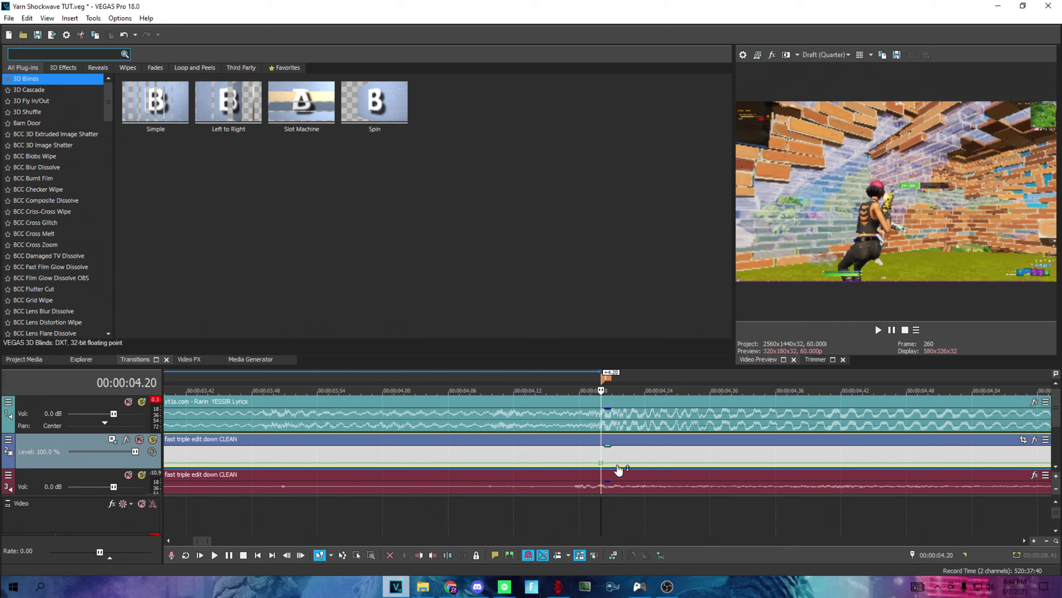
pyautogui.scroll(-5, 618, 470)
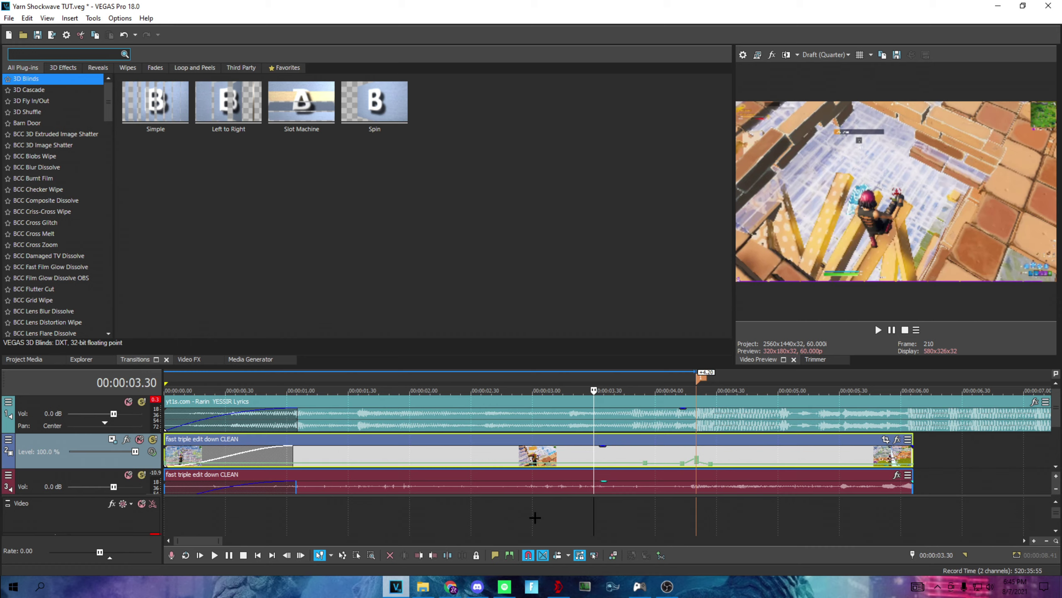
# Split the clip and song at marker 1 (4.20 s), then loop-preview around the cut.
pyautogui.press('1')
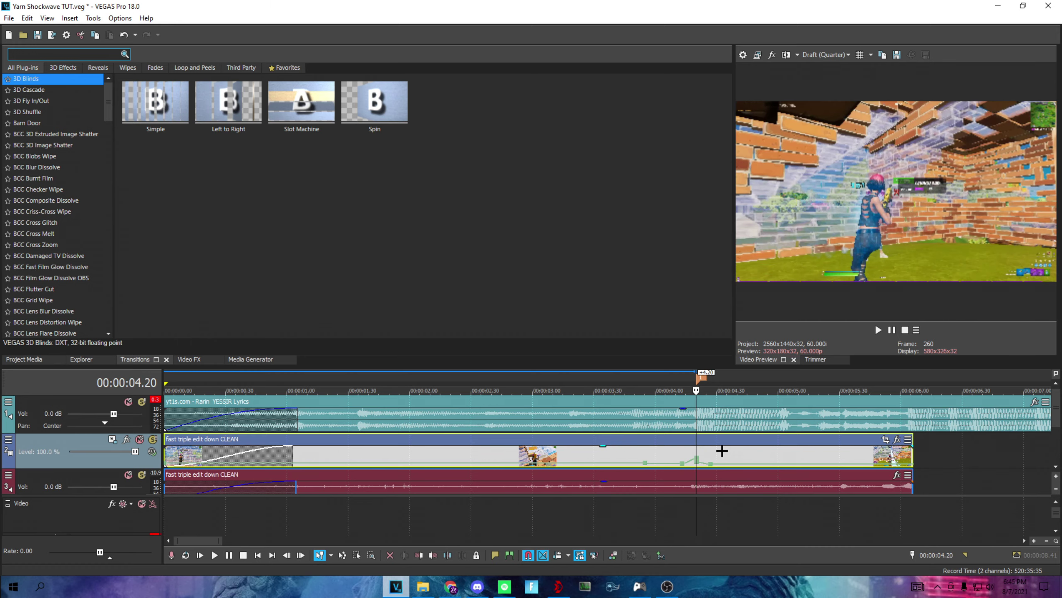
pyautogui.scroll(-3, 722, 451)
pyautogui.press('s')
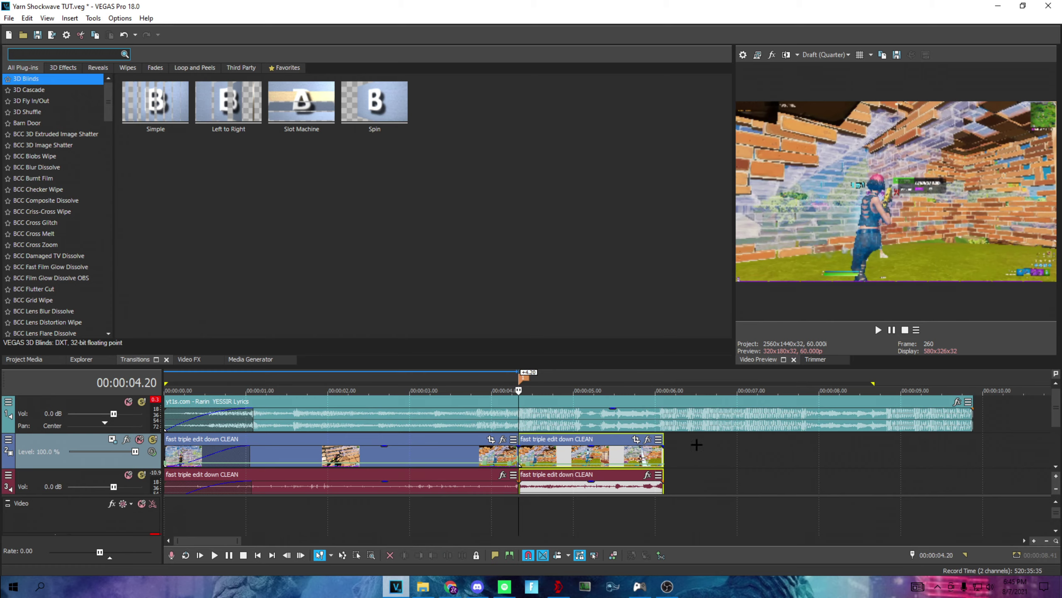
pyautogui.scroll(5, 598, 452)
pyautogui.scroll(-1, 616, 454)
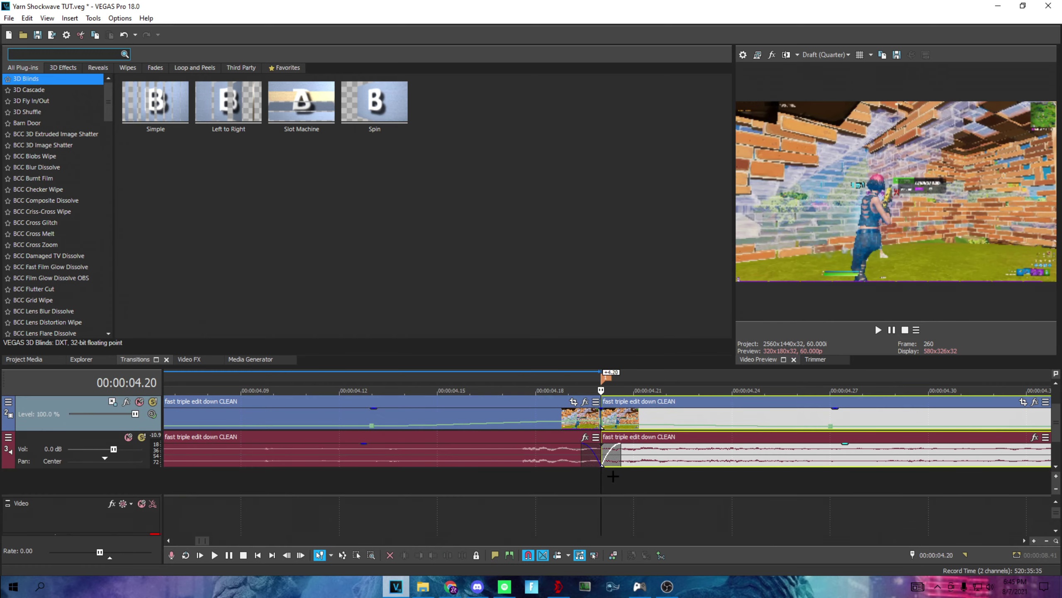
pyautogui.click(584, 455)
pyautogui.scroll(-6, 532, 461)
pyautogui.scroll(1, 483, 468)
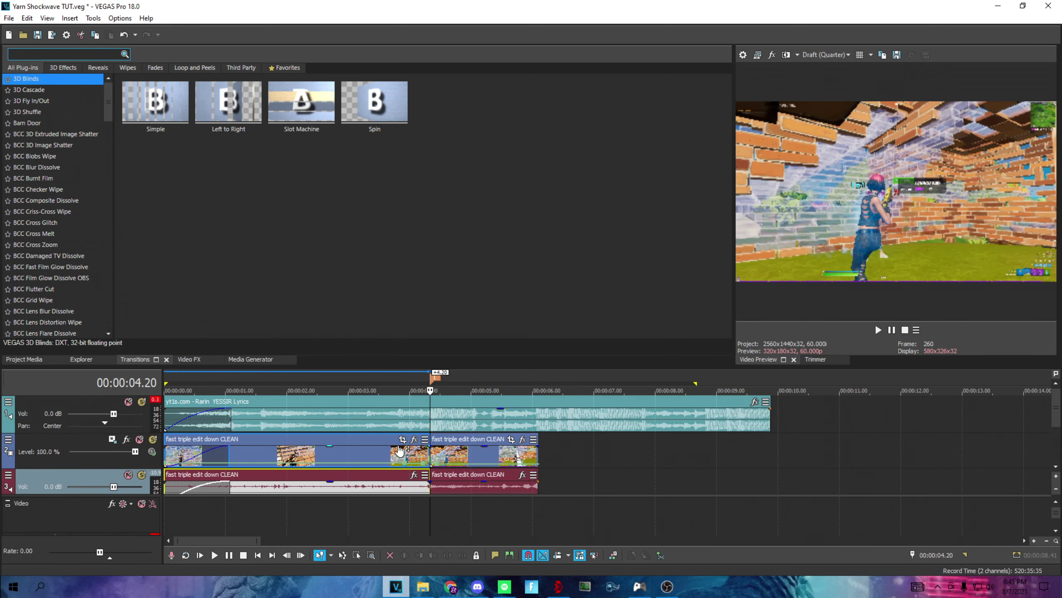
pyautogui.moveTo(357, 378); pyautogui.dragTo(523, 378)
pyautogui.press('space')
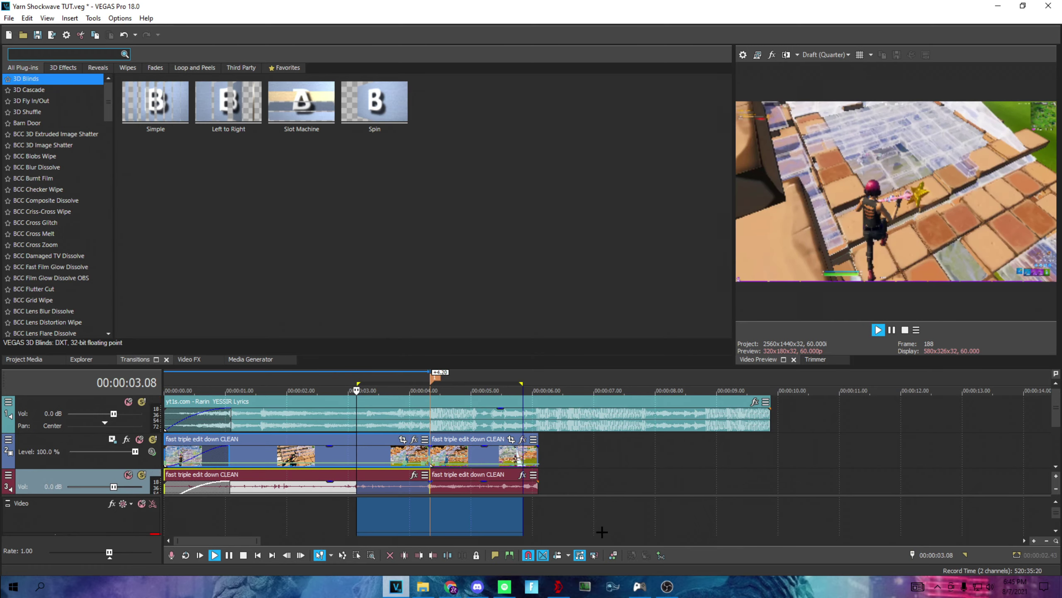
pyautogui.press('space')
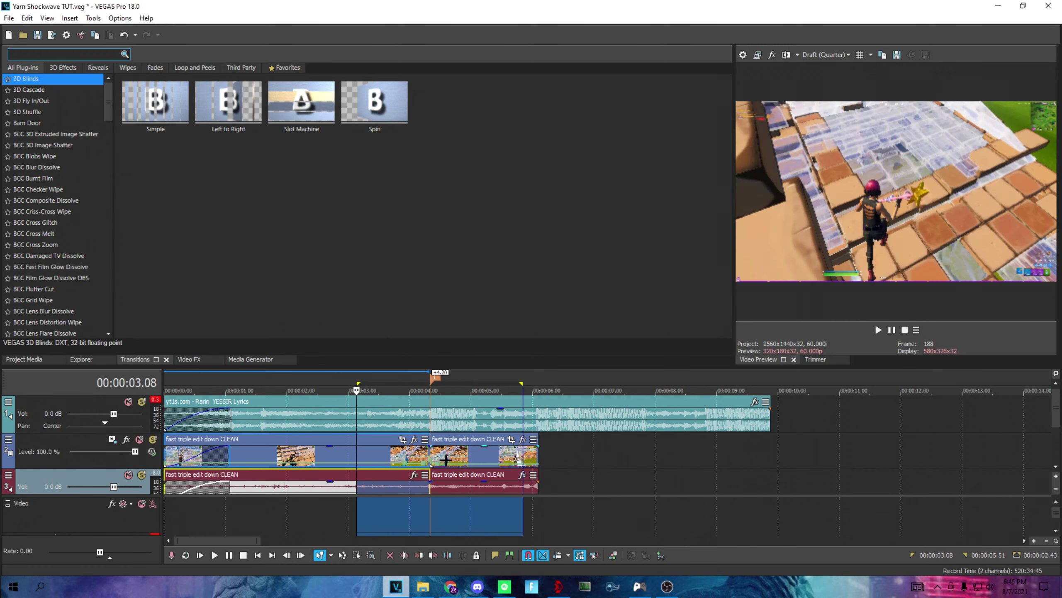
pyautogui.click(432, 439)
pyautogui.scroll(3, 593, 462)
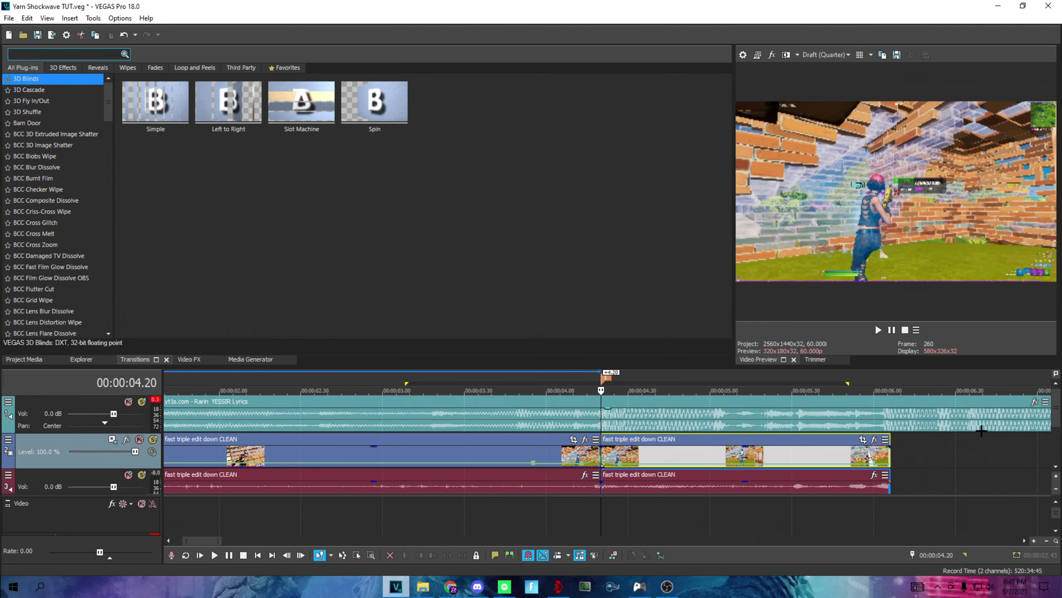
# Apply the Reverse Tutorials '!d main impact' preset to the event after the cut.
pyautogui.click(874, 438)
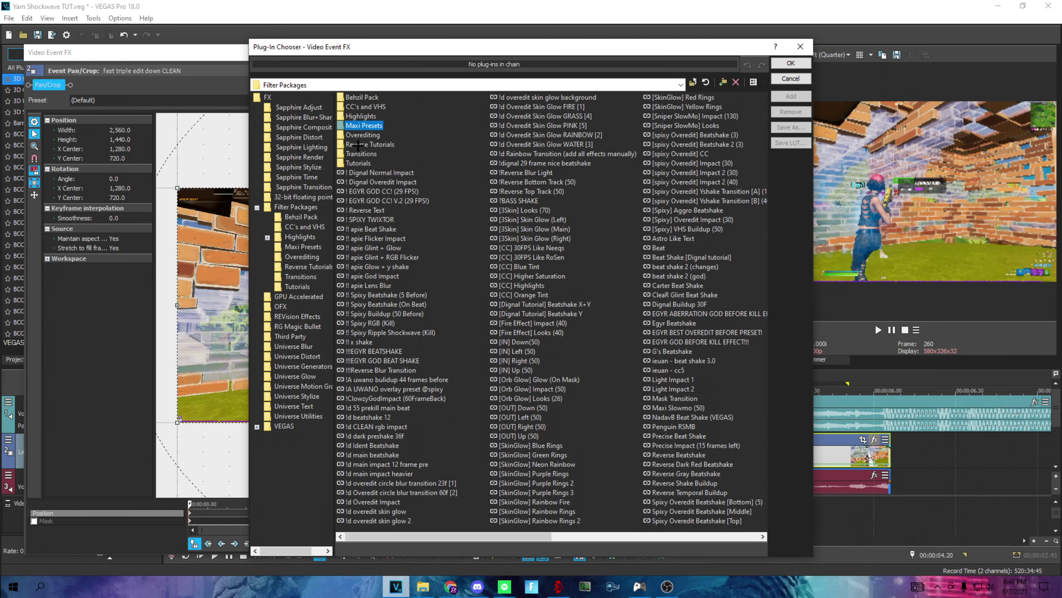
pyautogui.doubleClick(370, 144)
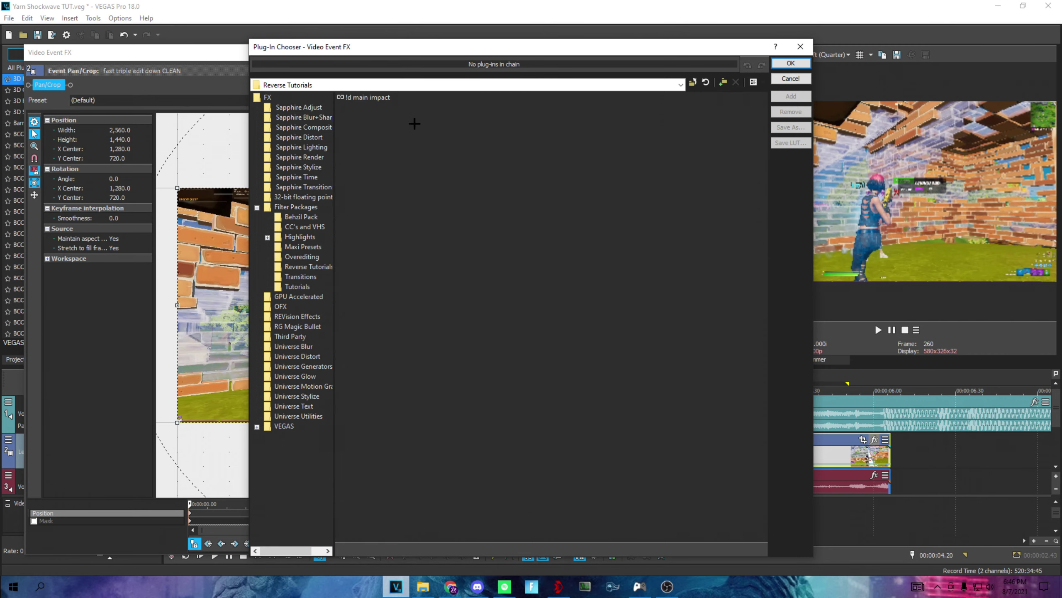
pyautogui.click(391, 98)
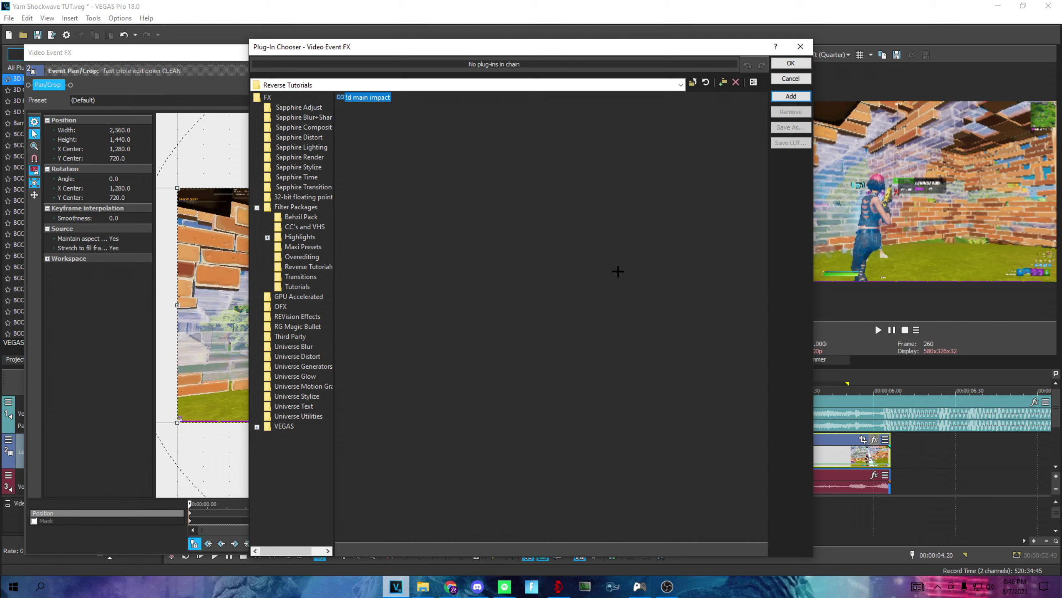
pyautogui.click(790, 97)
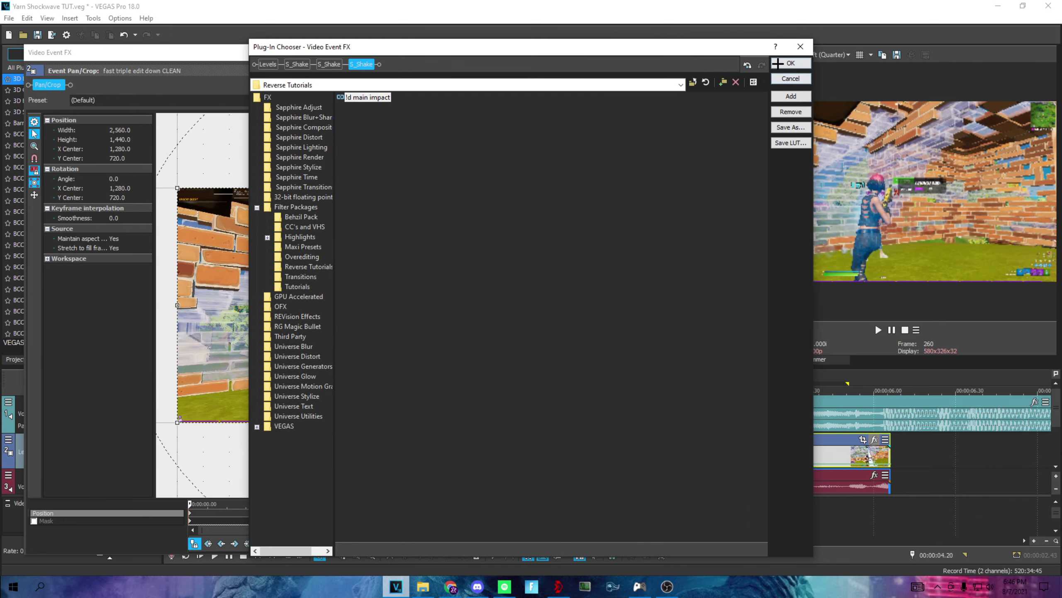
pyautogui.click(778, 63)
pyautogui.click(789, 63)
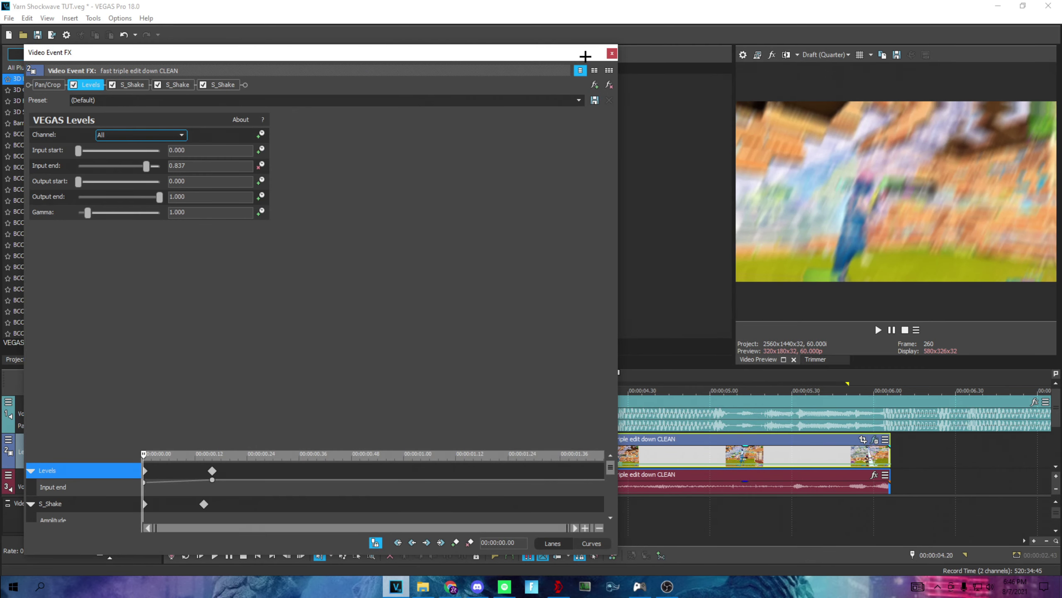
pyautogui.click(612, 53)
pyautogui.scroll(-1, 412, 515)
pyautogui.scroll(-1, 412, 514)
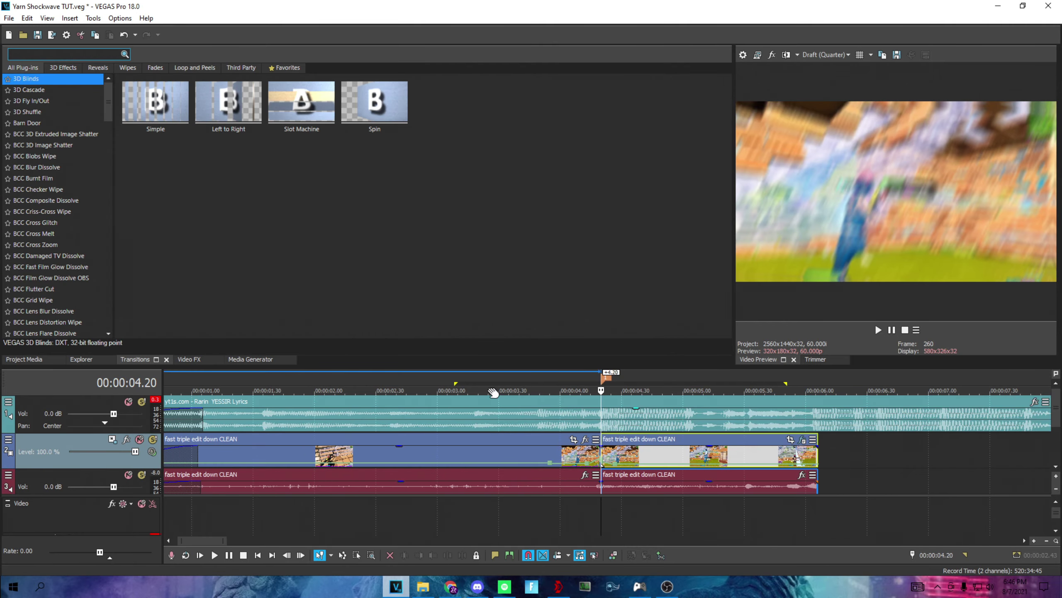
# Loop-preview the stretch around the cut to check the impact effects.
pyautogui.moveTo(412, 515); pyautogui.dragTo(818, 514)
pyautogui.press('space')
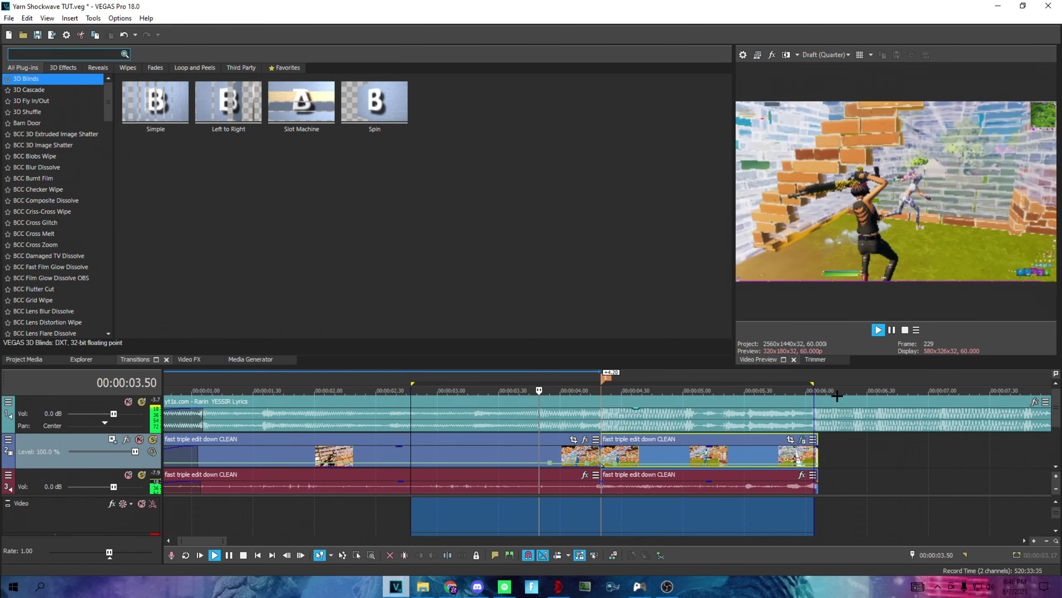
pyautogui.press('space')
pyautogui.click(624, 454)
pyautogui.press('space')
pyautogui.scroll(2, 683, 451)
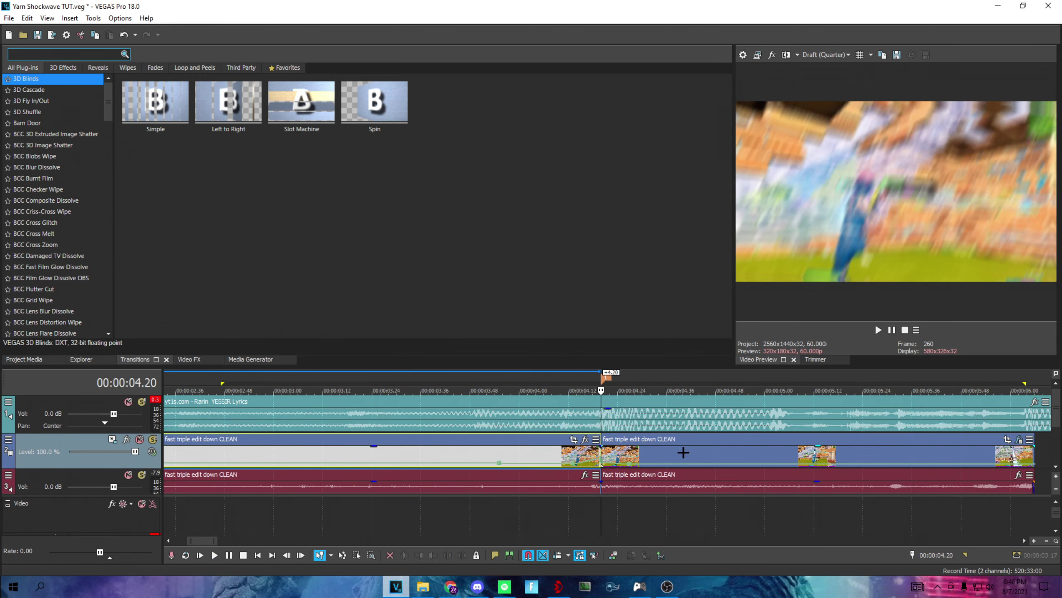
# Insert an empty video track and move the music track back to the top.
pyautogui.press('space')
pyautogui.rightClick(66, 449)
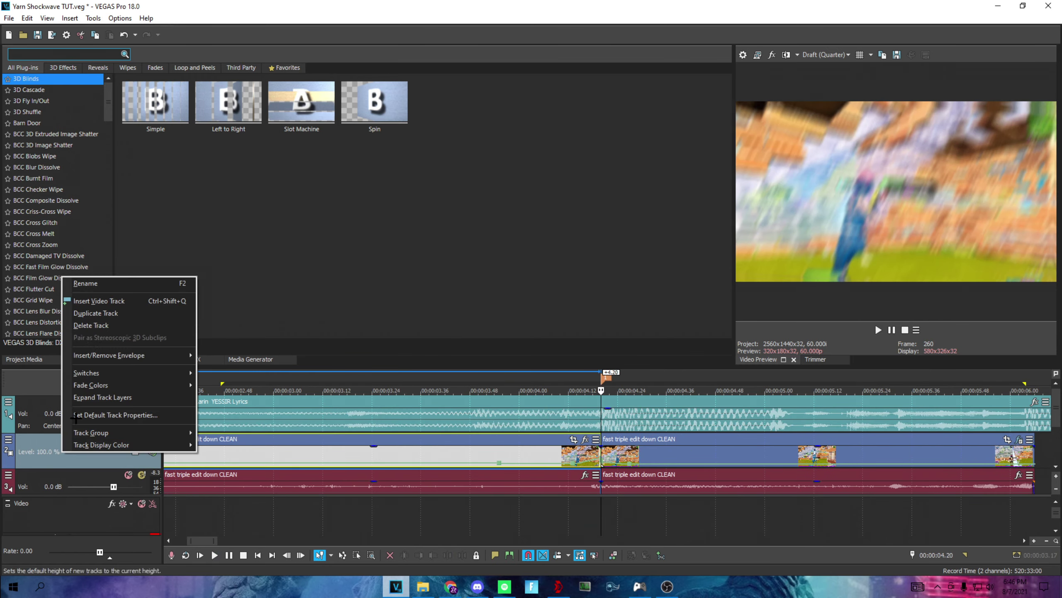
pyautogui.click(92, 302)
pyautogui.scroll(-2, 691, 498)
pyautogui.press('space')
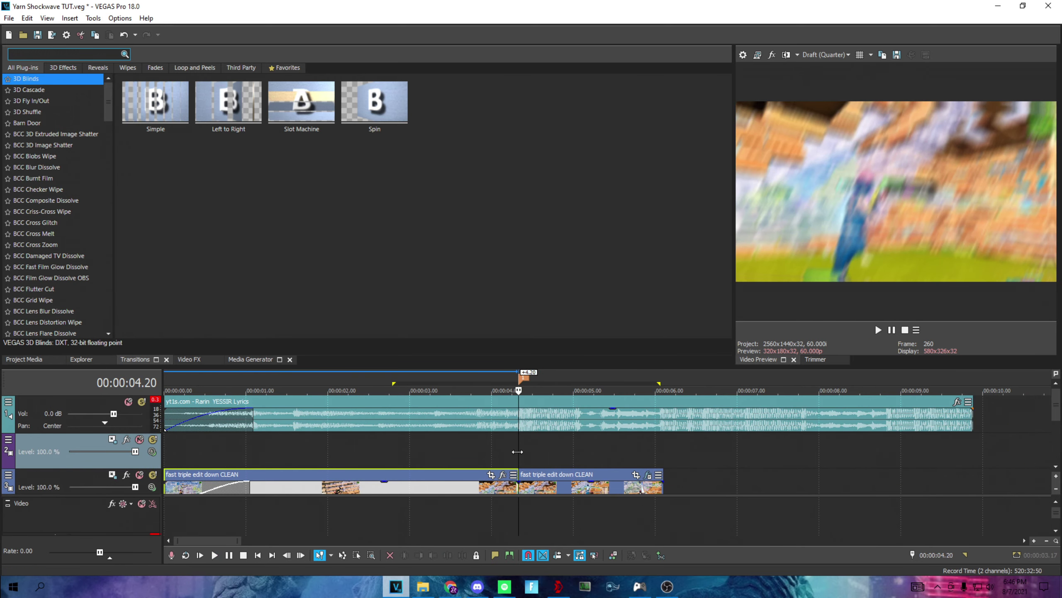
pyautogui.moveTo(422, 587); pyautogui.dragTo(366, 464)
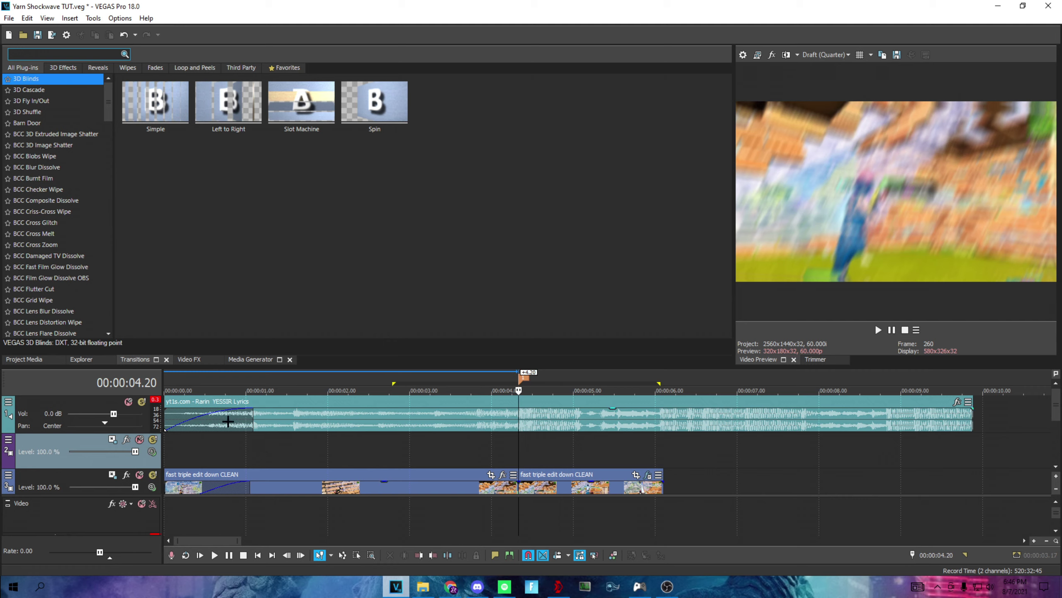
# Adjust the track header controls and view the new track's blend modes, leaving them unchanged.
pyautogui.click(8, 440)
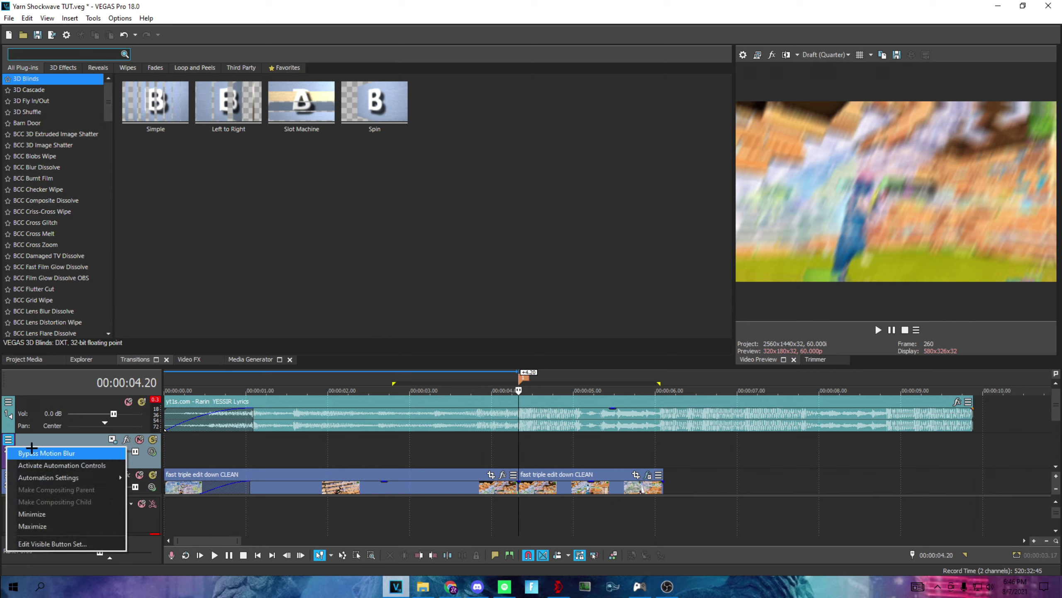
pyautogui.click(49, 544)
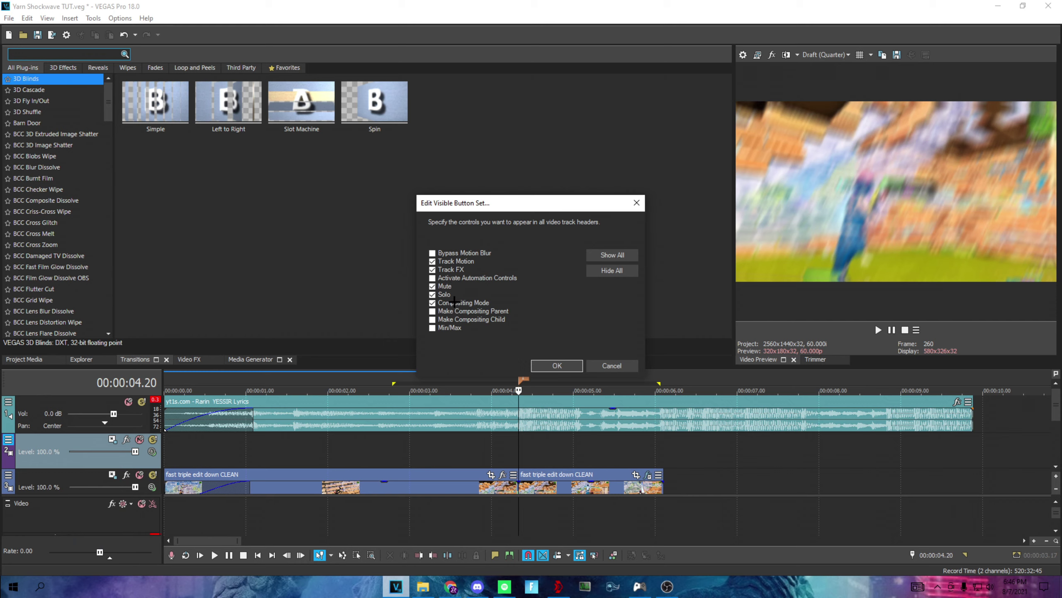
pyautogui.click(557, 365)
pyautogui.click(152, 451)
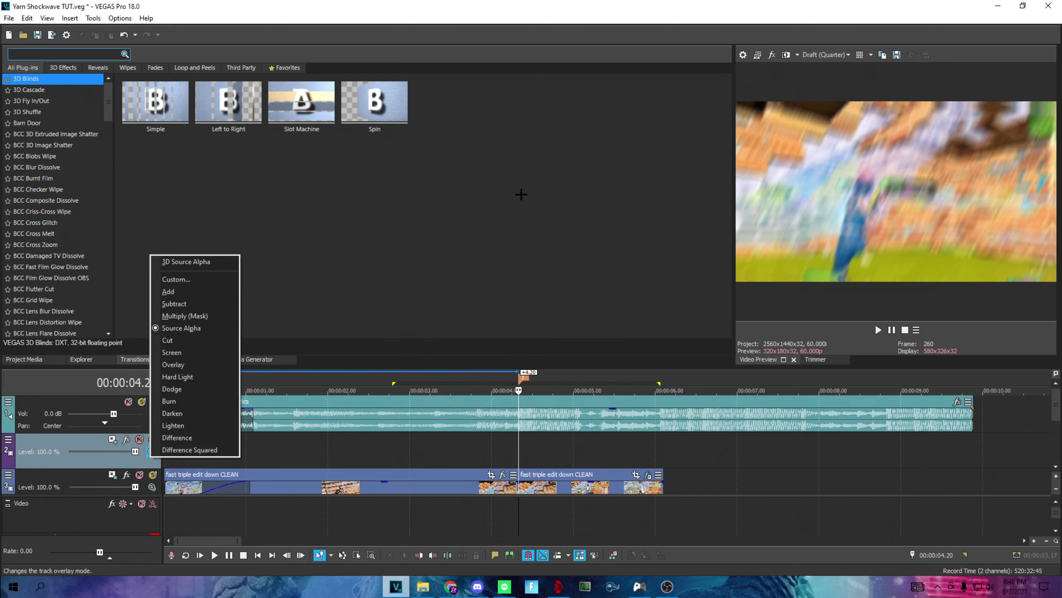
pyautogui.click(451, 586)
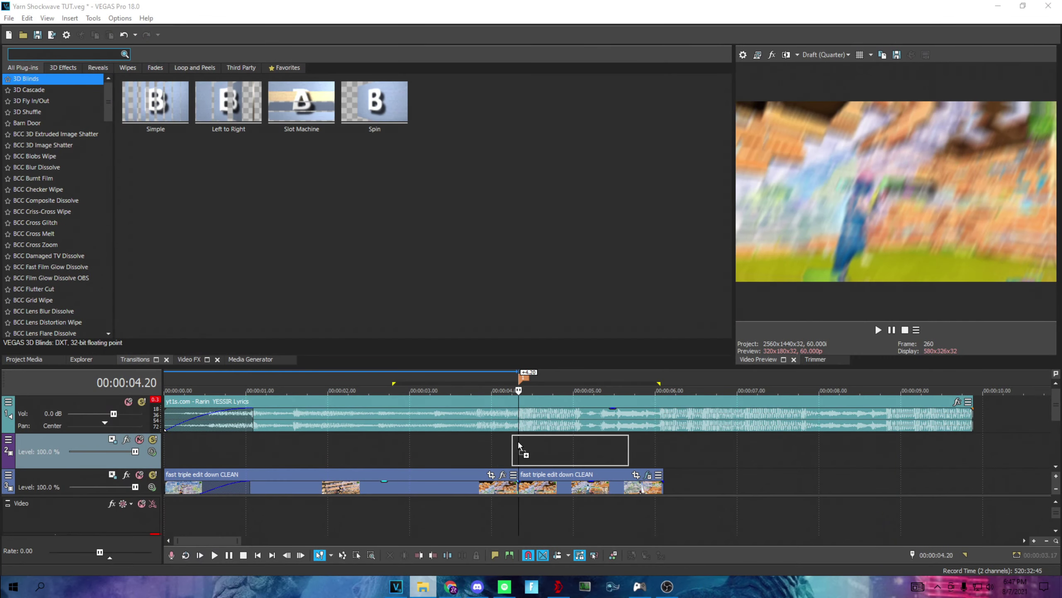
# Drag the Shock Wave 8 clip onto the empty track at the 4.20 s cut.
pyautogui.moveTo(466, 482); pyautogui.dragTo(519, 440)
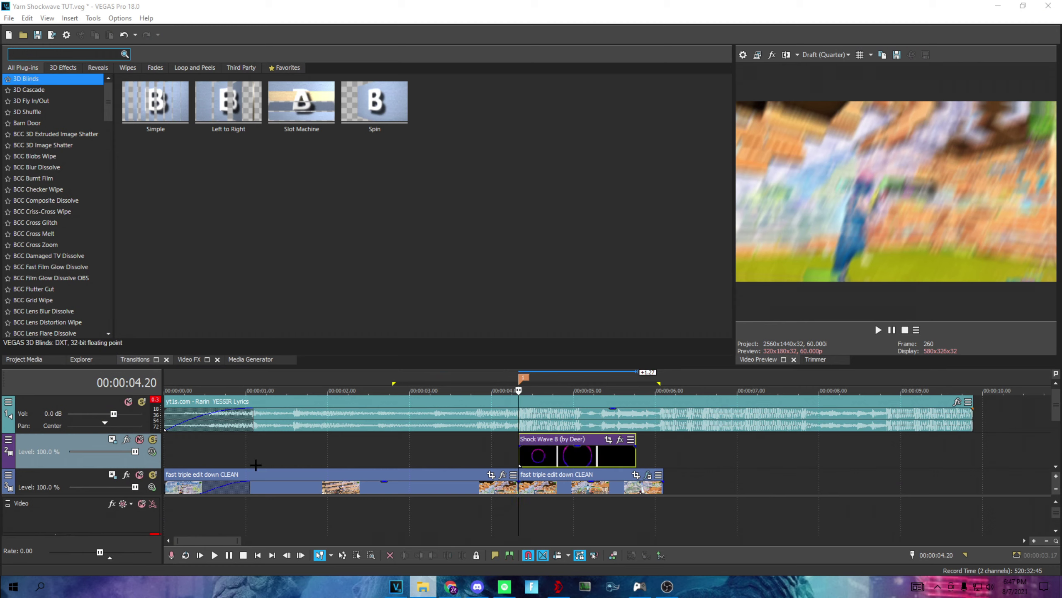
pyautogui.click(521, 454)
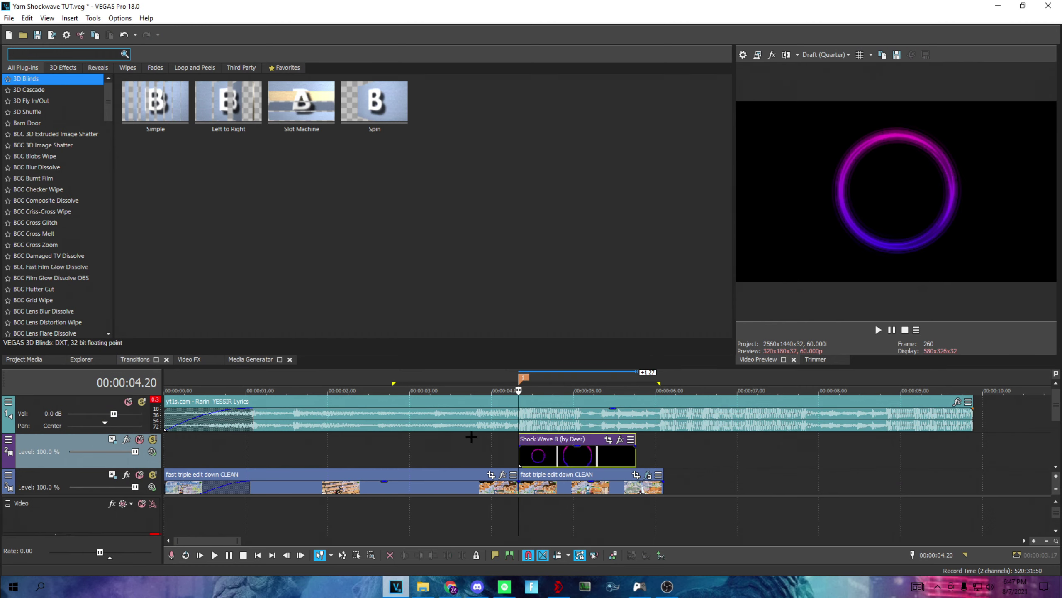
pyautogui.click(152, 451)
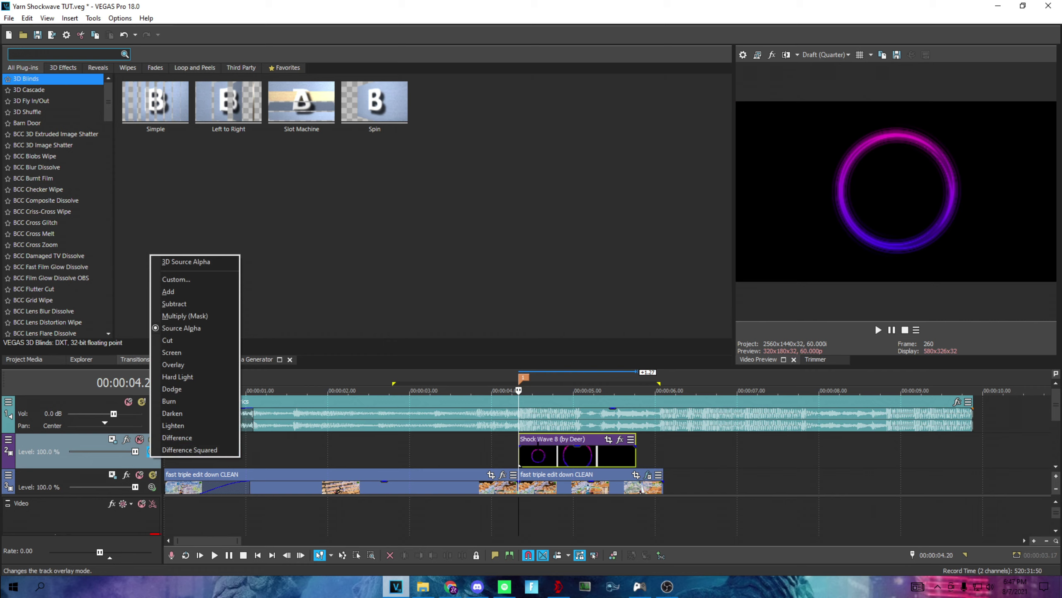
pyautogui.press('Escape')
pyautogui.press('space')
pyautogui.press('space')
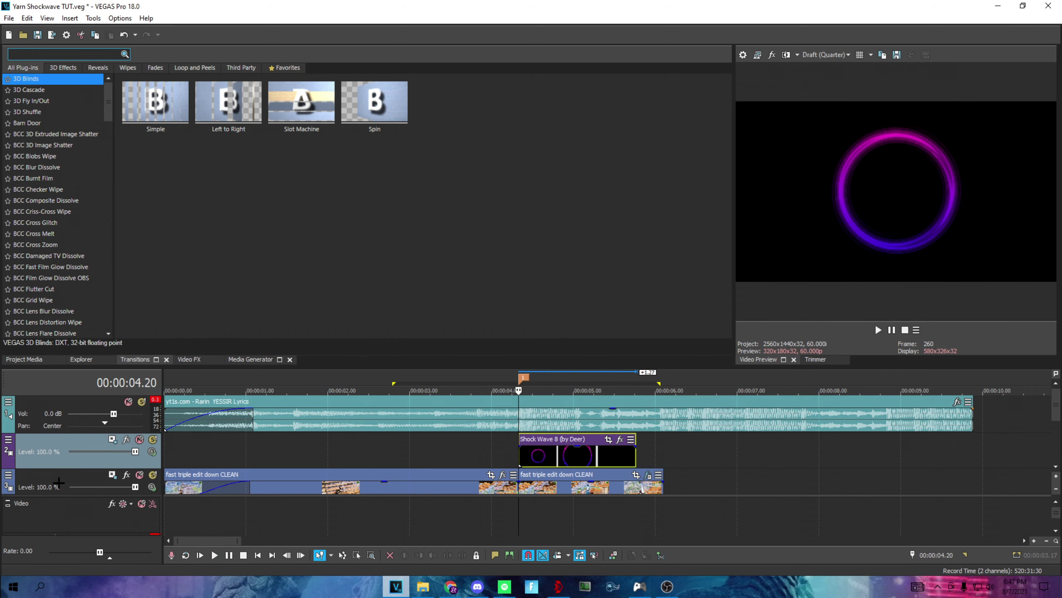
pyautogui.click(152, 452)
pyautogui.click(190, 449)
pyautogui.click(152, 451)
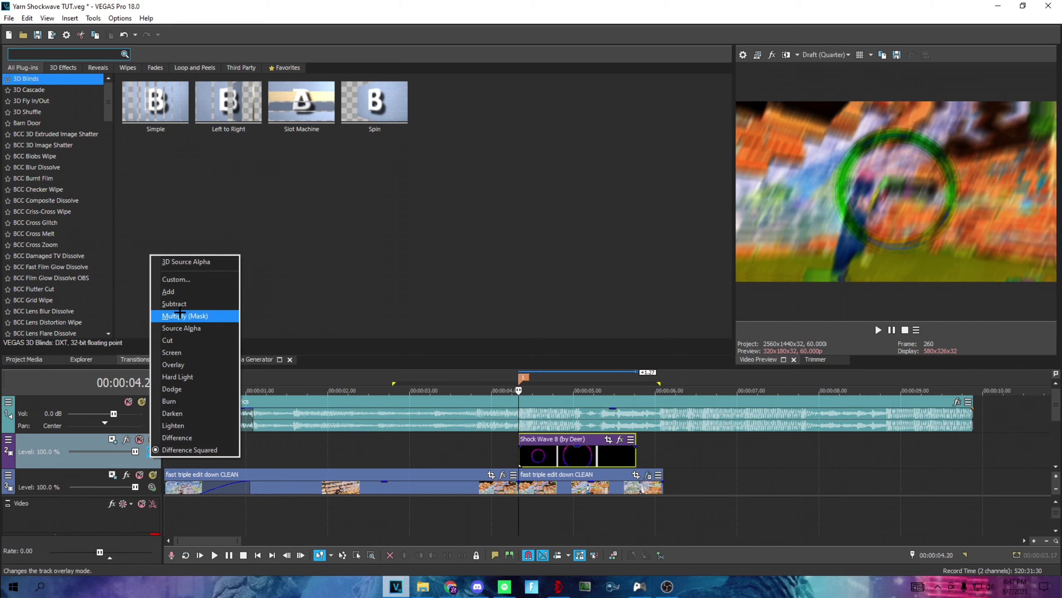
pyautogui.click(179, 279)
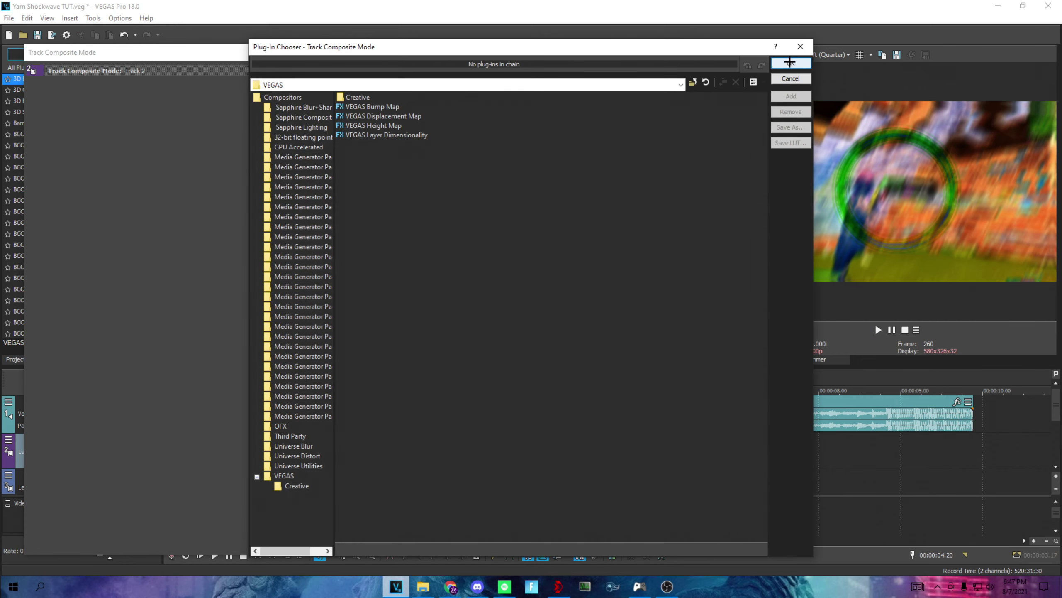
pyautogui.click(802, 46)
pyautogui.click(151, 452)
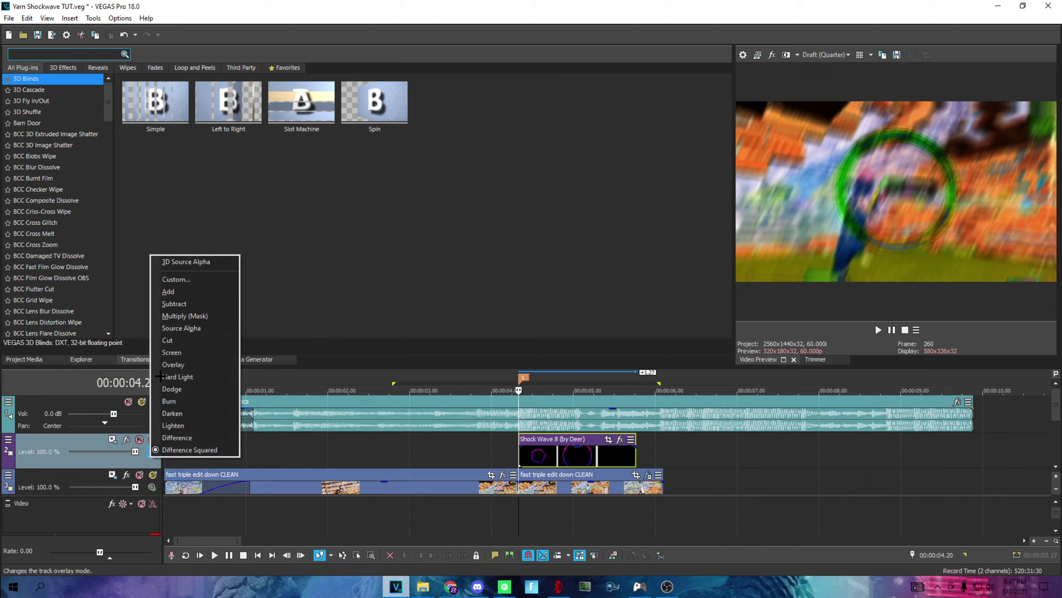
pyautogui.click(181, 328)
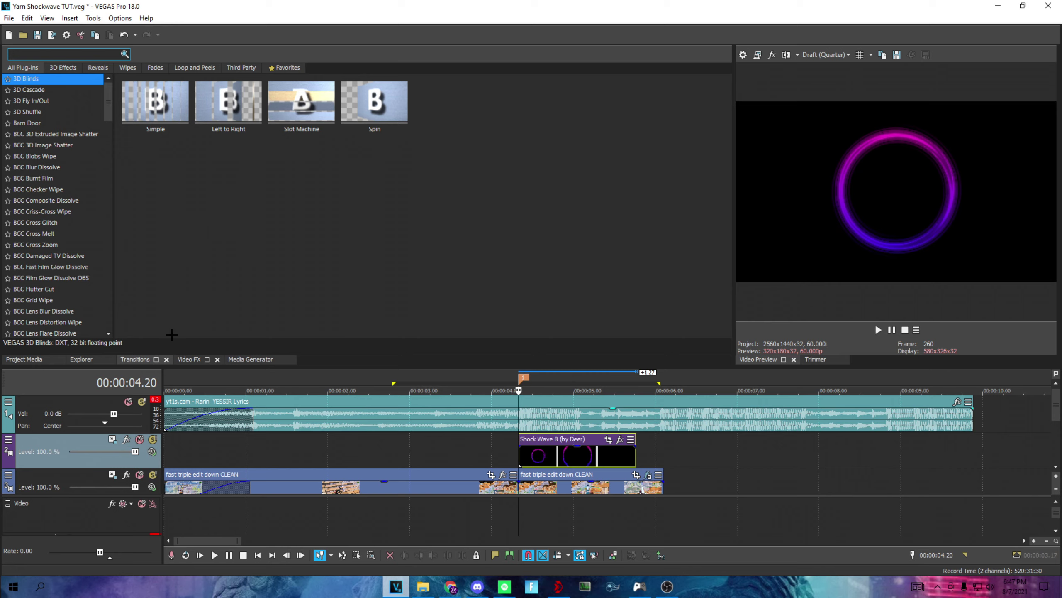
# Use custom compositing to add the Height Map compositor and load its GOD preset.
pyautogui.click(152, 450)
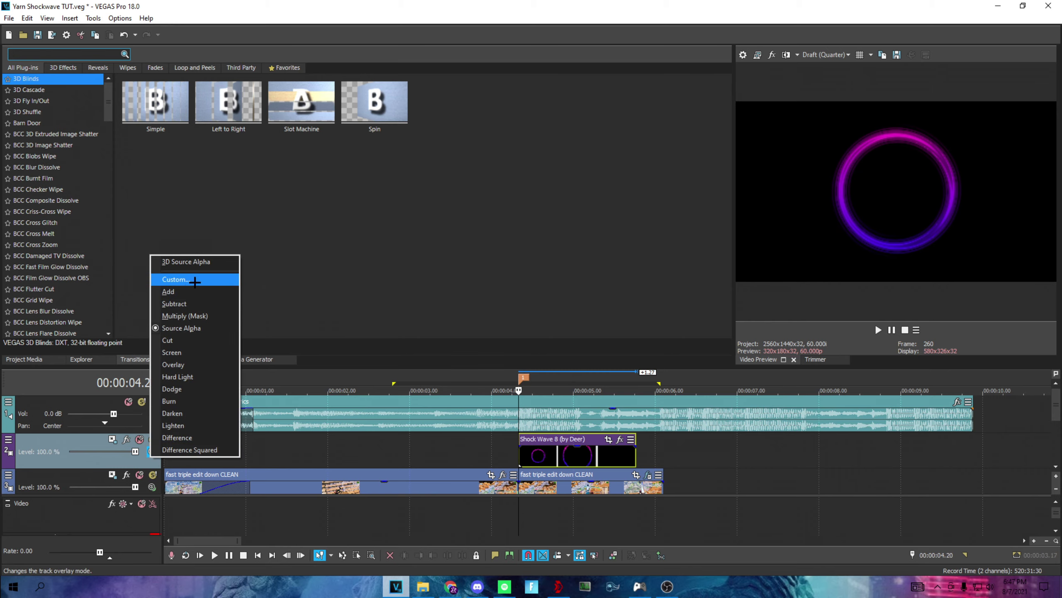
pyautogui.click(191, 280)
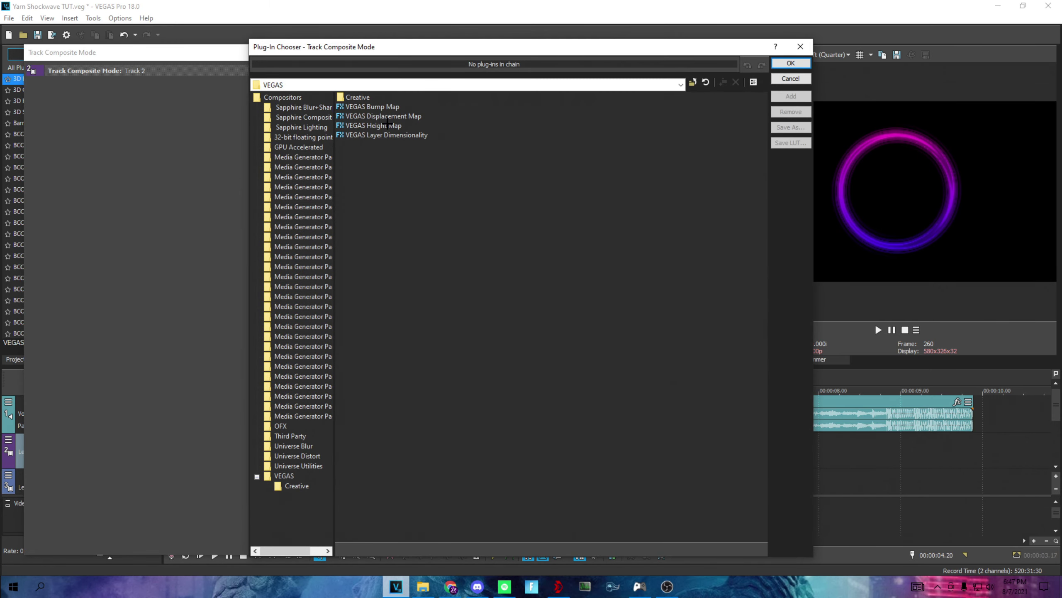
pyautogui.click(387, 127)
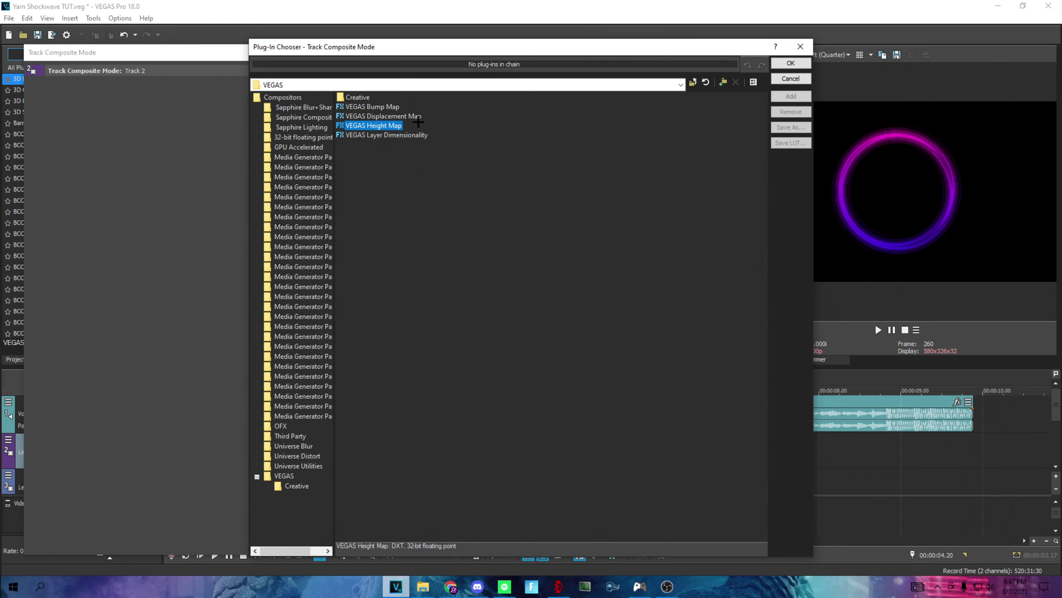
pyautogui.click(791, 98)
pyautogui.press('Return')
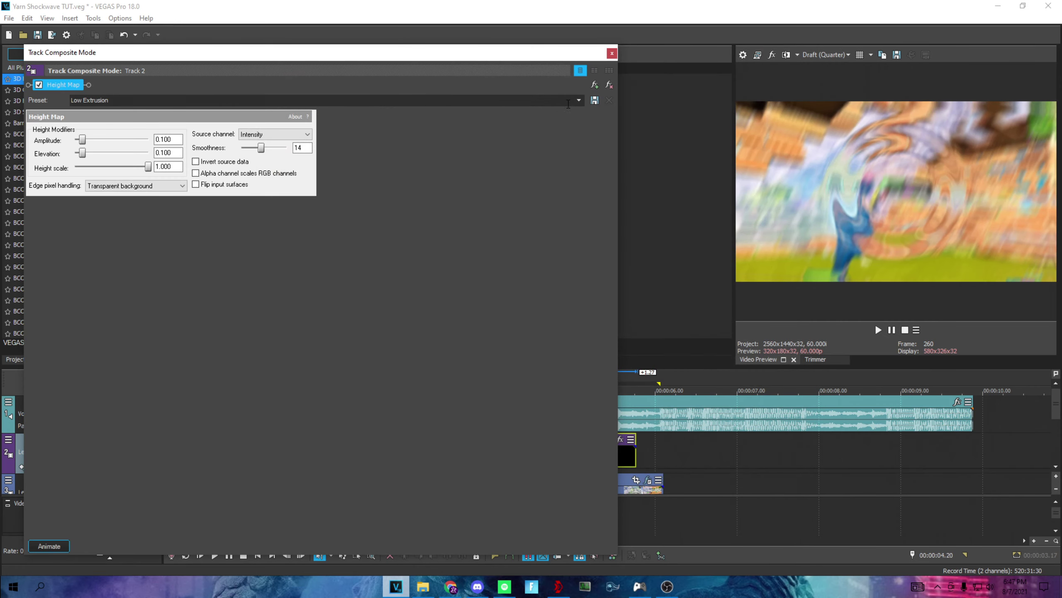
pyautogui.click(579, 100)
pyautogui.click(100, 146)
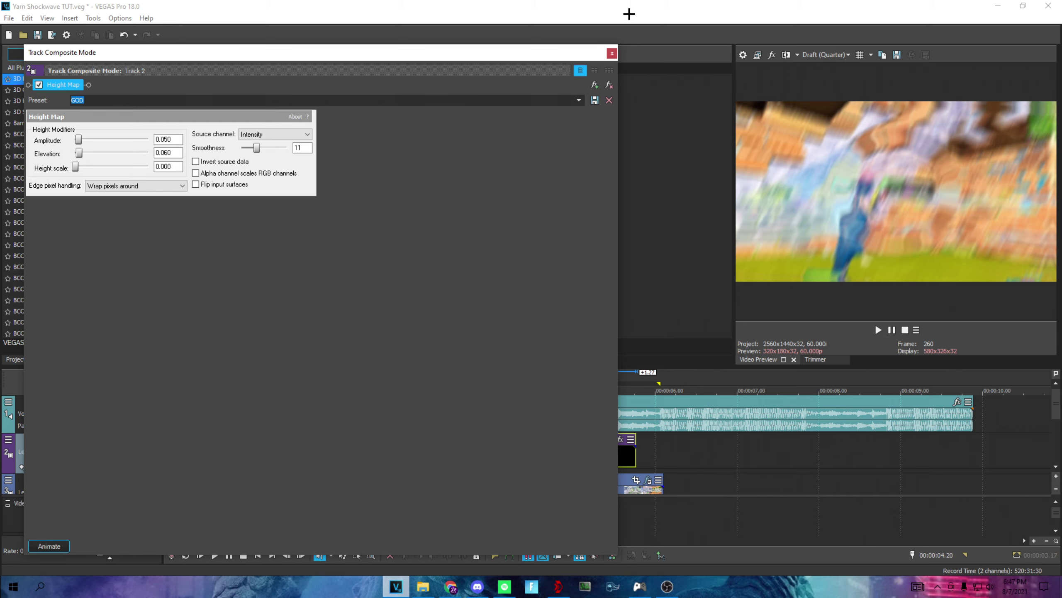
pyautogui.click(610, 54)
pyautogui.scroll(-2, 728, 449)
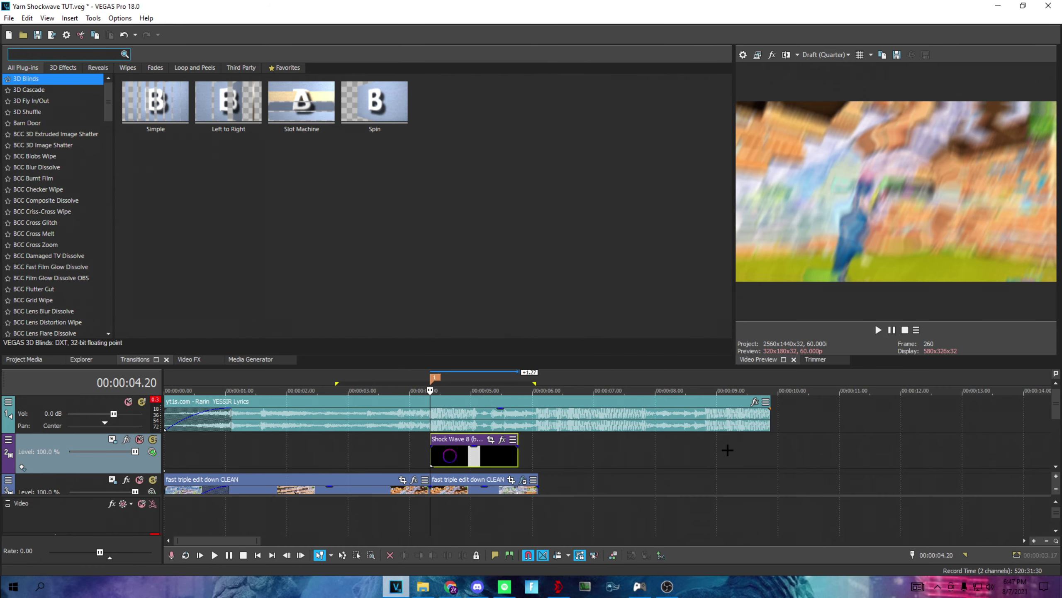
pyautogui.scroll(2, 564, 440)
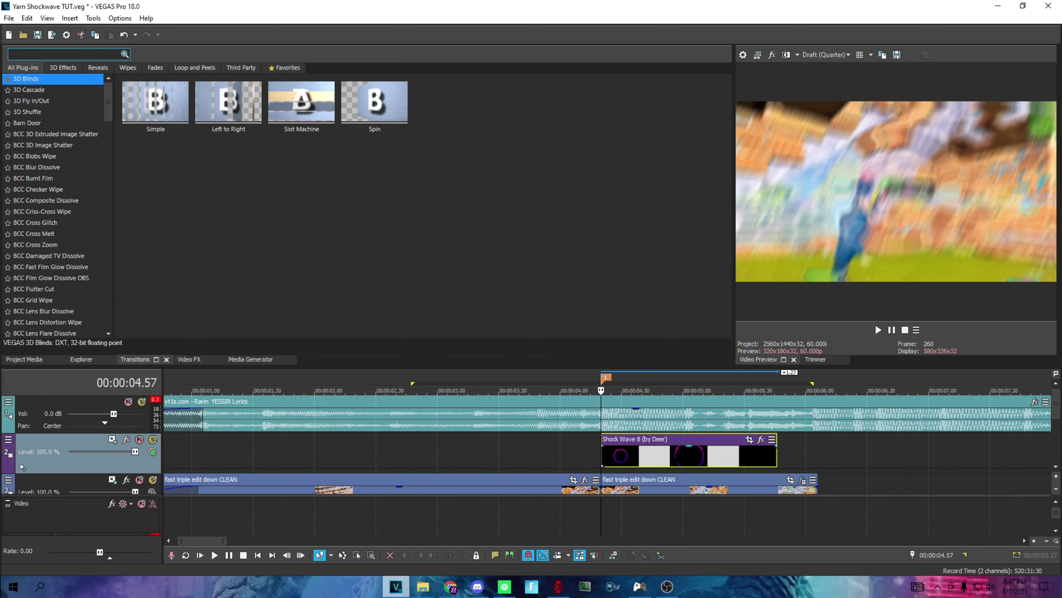
# Add a velocity envelope to the Shock Wave event and loop-preview it.
pyautogui.rightClick(677, 478)
pyautogui.click(864, 459)
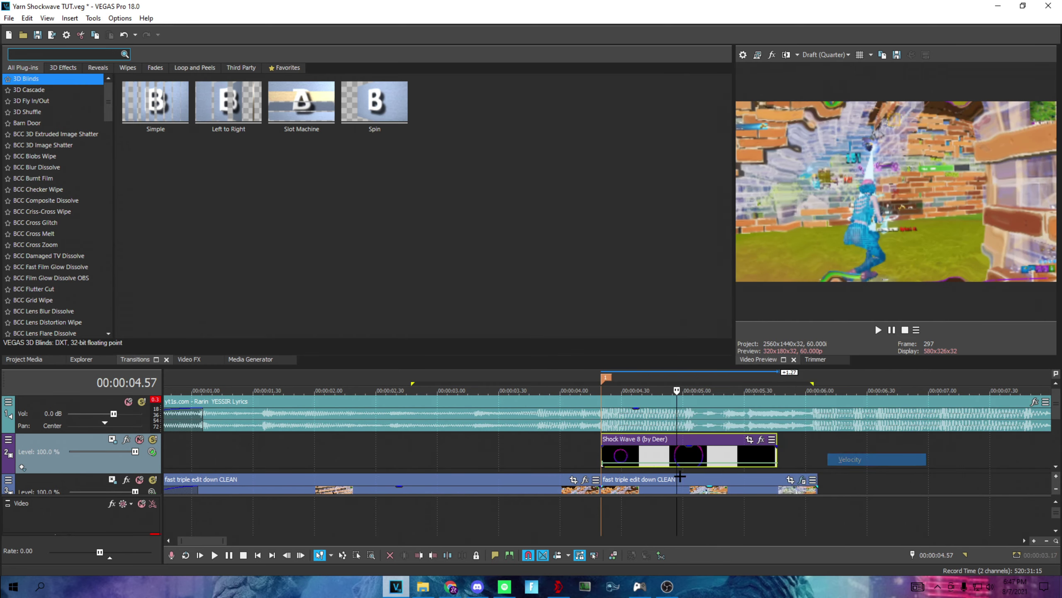
pyautogui.scroll(5, 679, 478)
pyautogui.moveTo(312, 439); pyautogui.dragTo(932, 453)
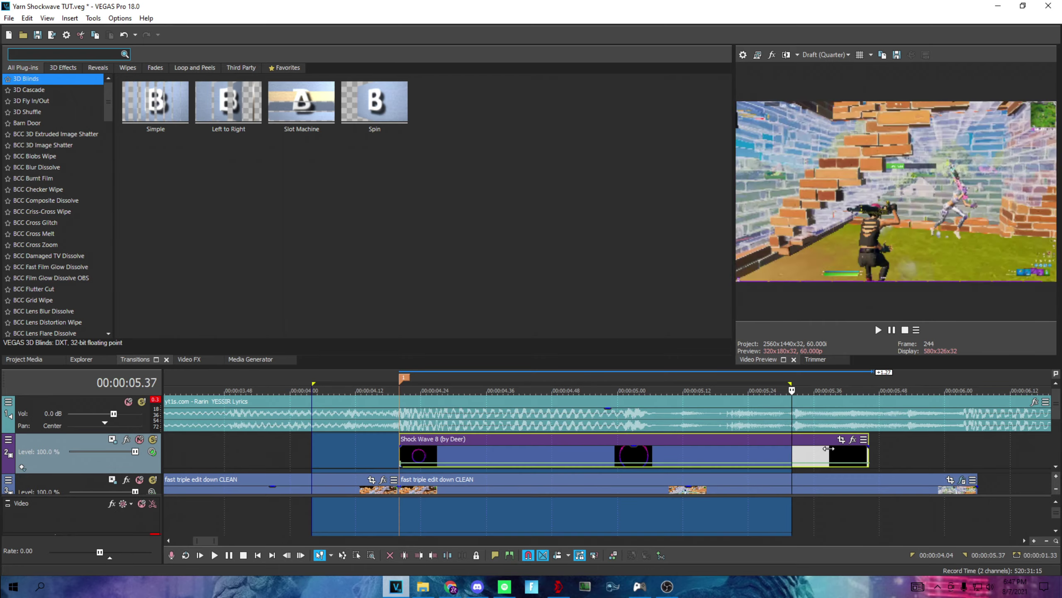
pyautogui.press('space')
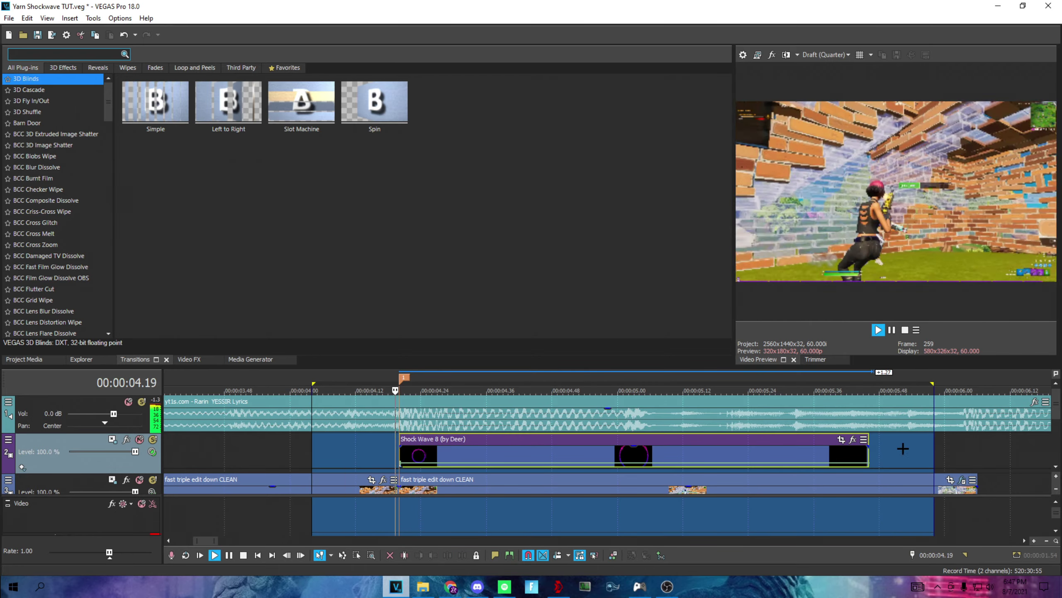
pyautogui.click(457, 449)
pyautogui.press('space')
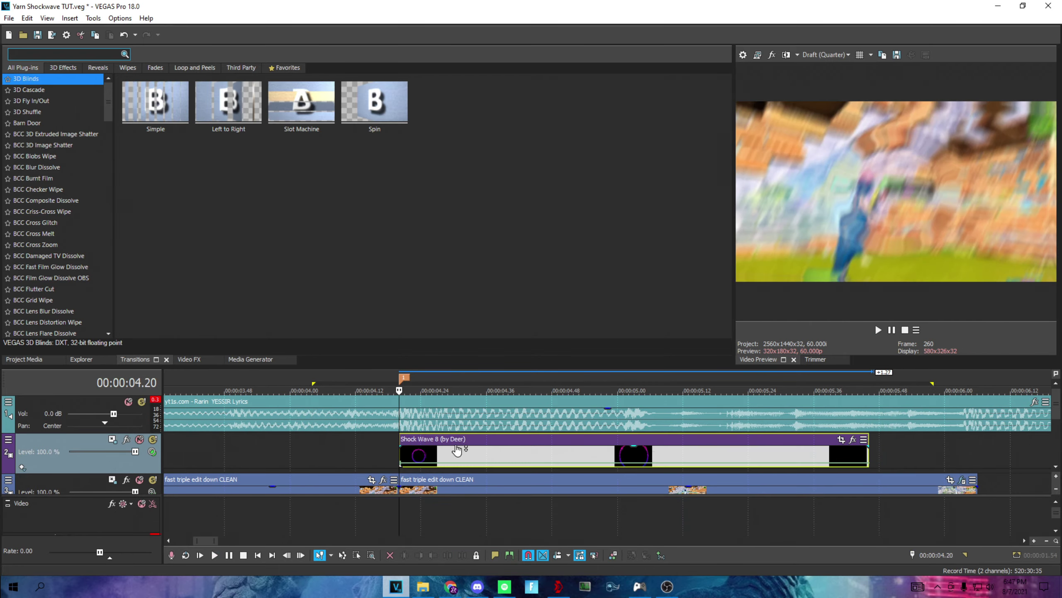
# Raise the Shock Wave velocity to about 392% and preview the speed-up.
pyautogui.moveTo(477, 466); pyautogui.dragTo(488, 462)
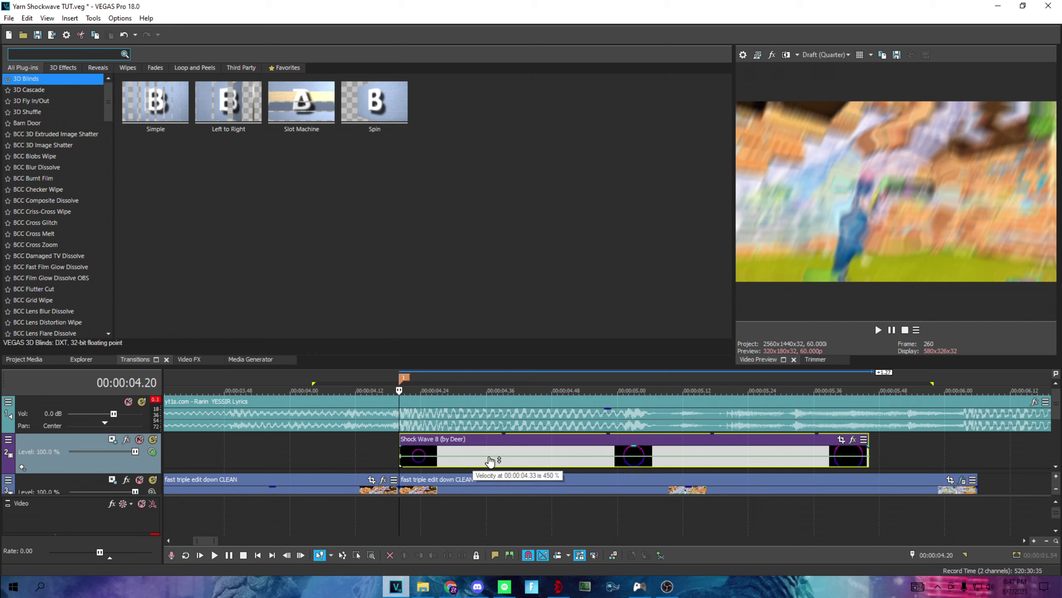
pyautogui.rightClick(488, 461)
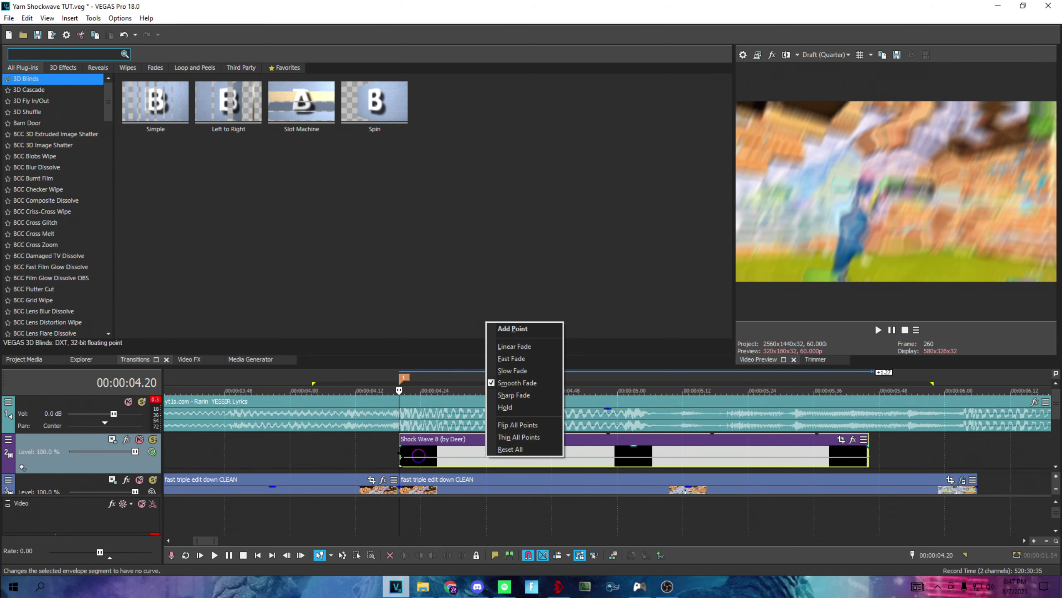
pyautogui.rightClick(402, 457)
pyautogui.click(431, 312)
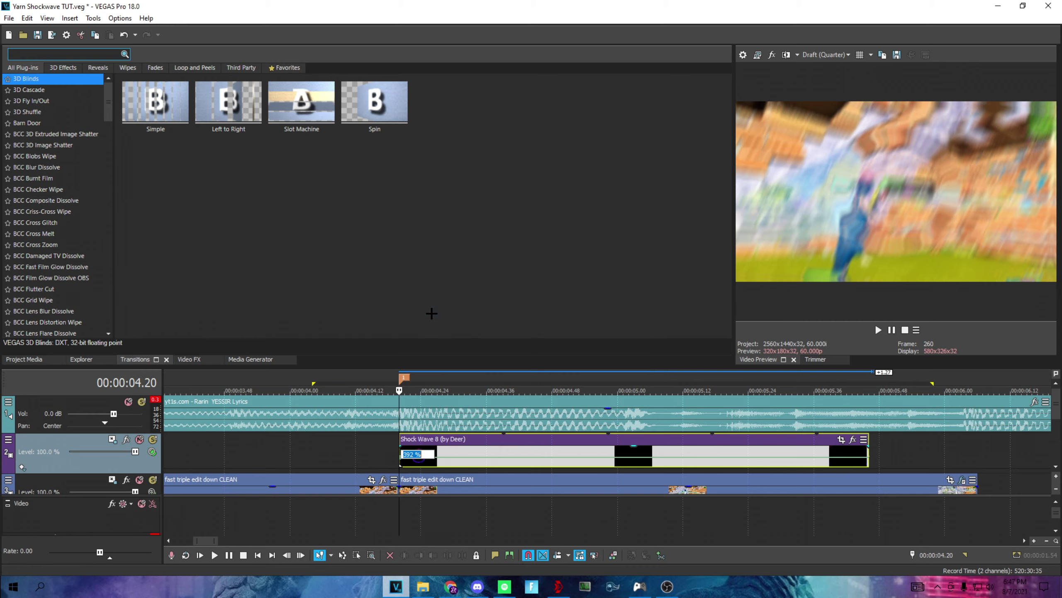
pyautogui.press('space')
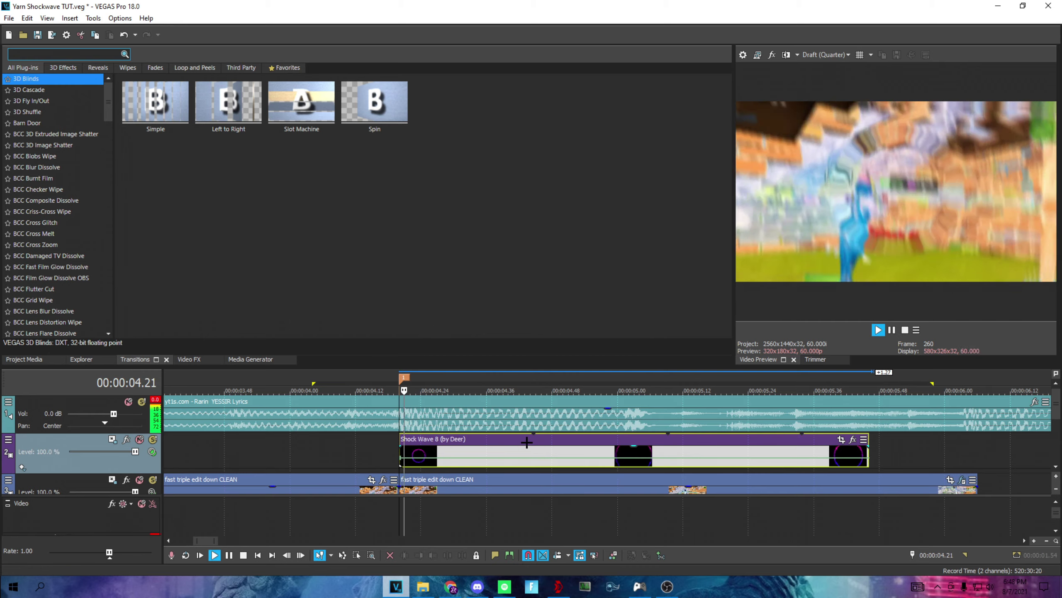
pyautogui.press('space')
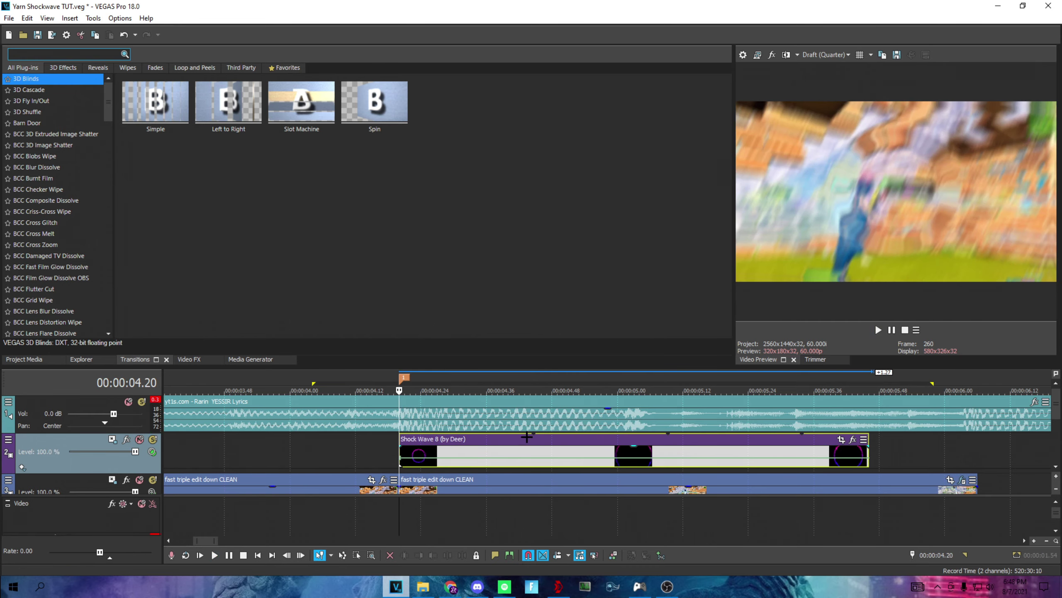
# Trim the Shock Wave event to end at 00:00:04.44.
pyautogui.click(545, 453)
pyautogui.scroll(5, 544, 453)
pyautogui.scroll(3, 615, 460)
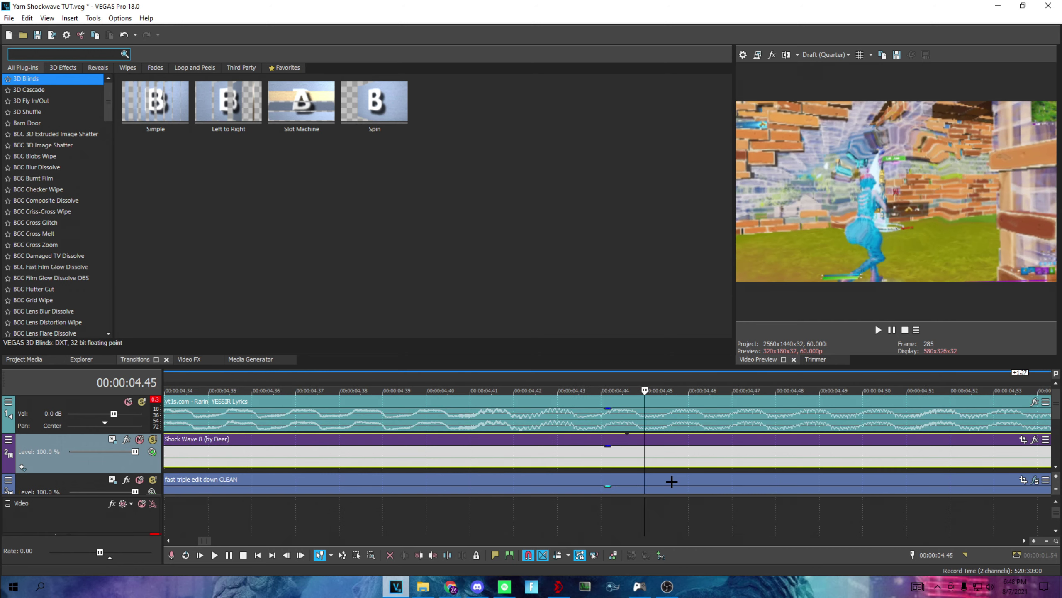
pyautogui.rightClick(621, 443)
pyautogui.click(664, 317)
pyautogui.scroll(-3, 520, 443)
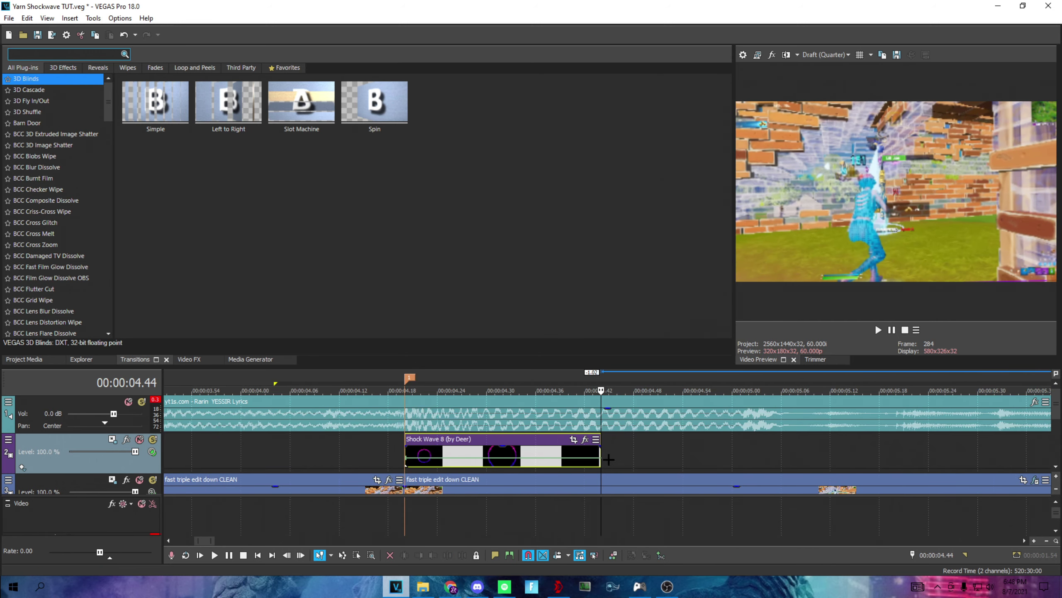
pyautogui.scroll(-3, 521, 442)
pyautogui.scroll(2, 532, 449)
pyautogui.click(547, 452)
pyautogui.scroll(3, 557, 451)
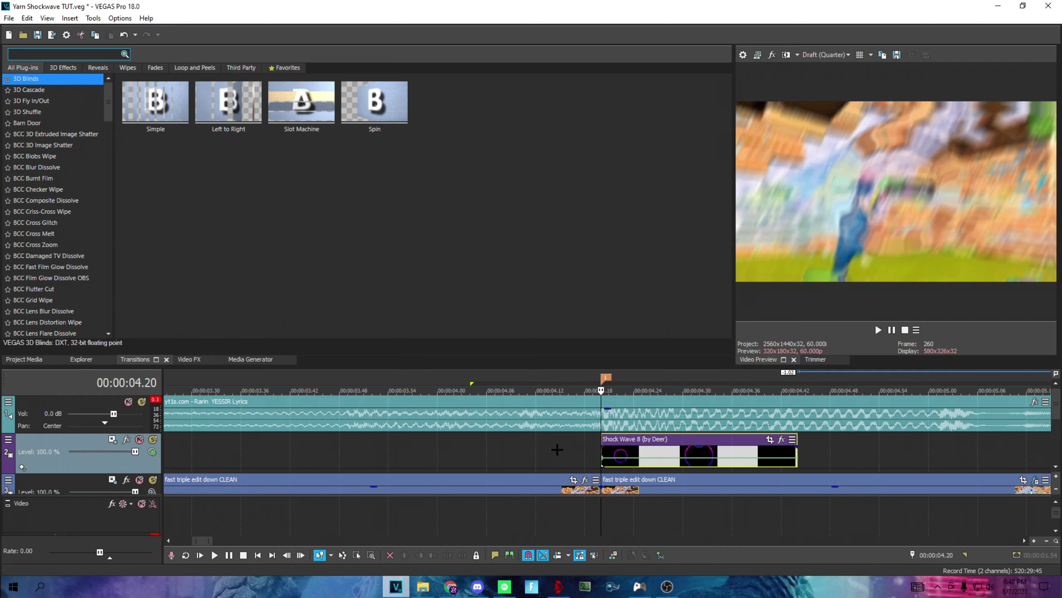
# Loop-play the section from 00:00:03.17 to about 00:00:06.00.
pyautogui.moveTo(429, 455); pyautogui.dragTo(888, 469)
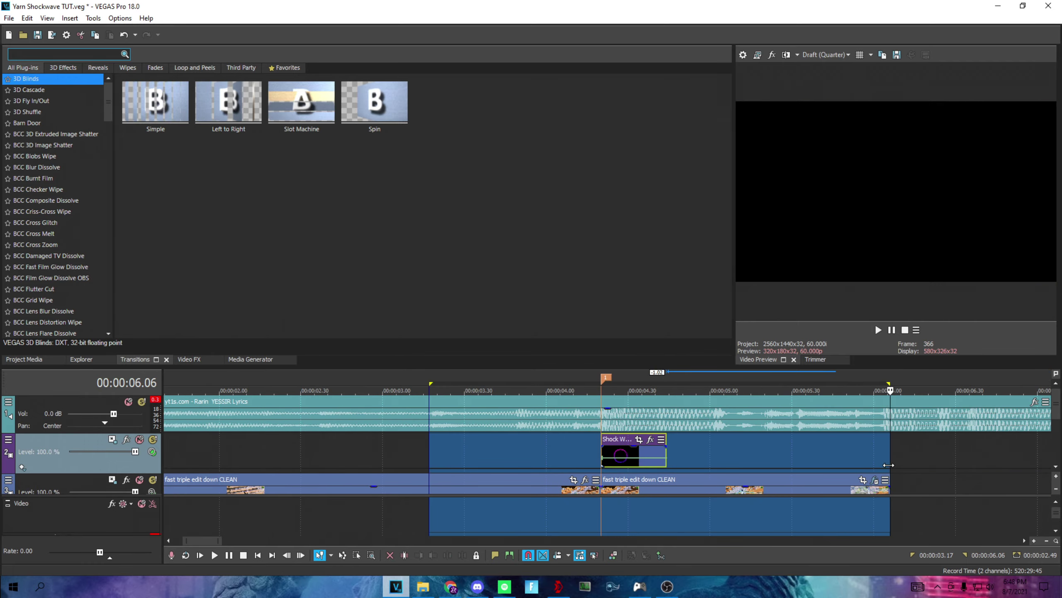
pyautogui.press('space')
pyautogui.press('q')
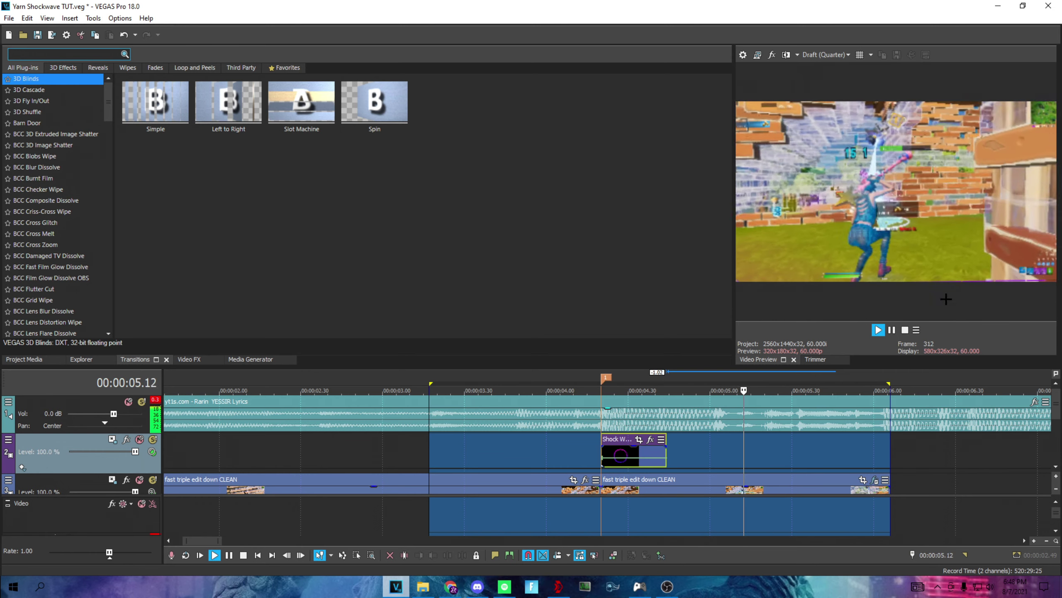
pyautogui.press('space')
# Set preview quality to Draft Half and replay the section.
pyautogui.click(830, 57)
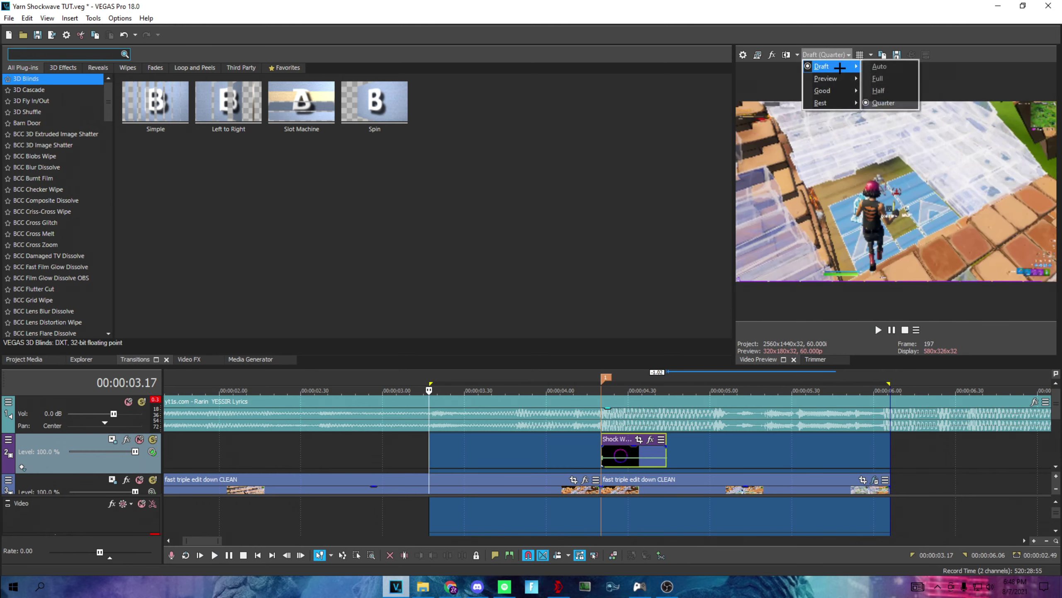
pyautogui.click(883, 104)
pyautogui.click(826, 54)
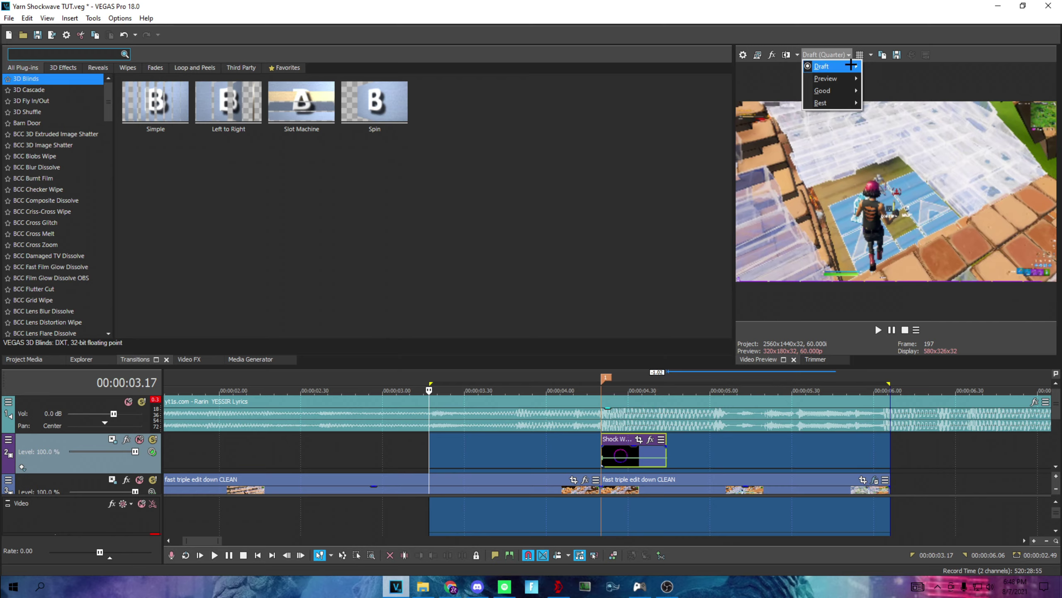
pyautogui.click(889, 90)
pyautogui.press('space')
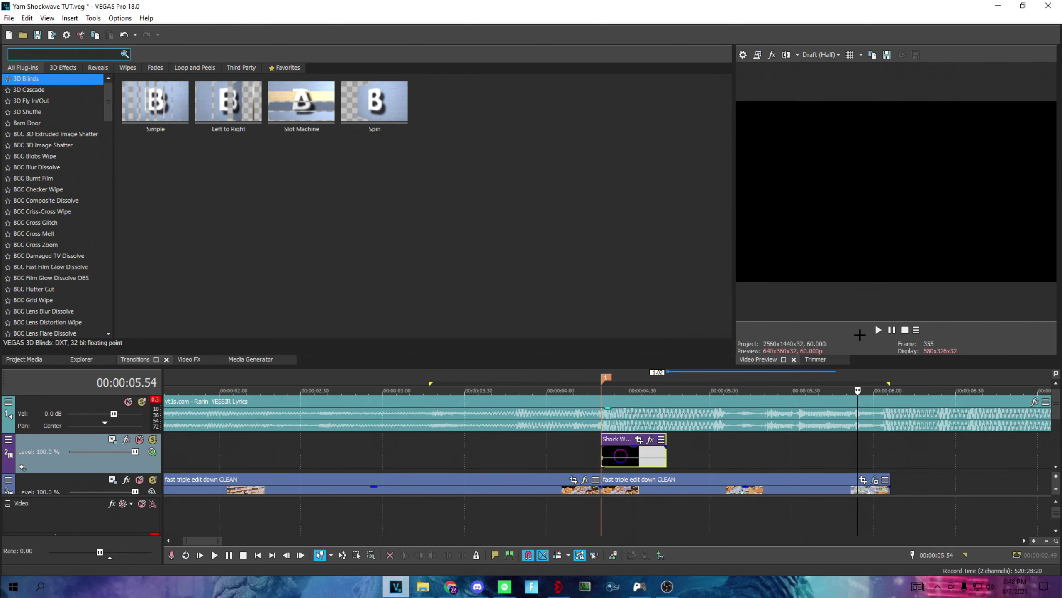
pyautogui.press('space')
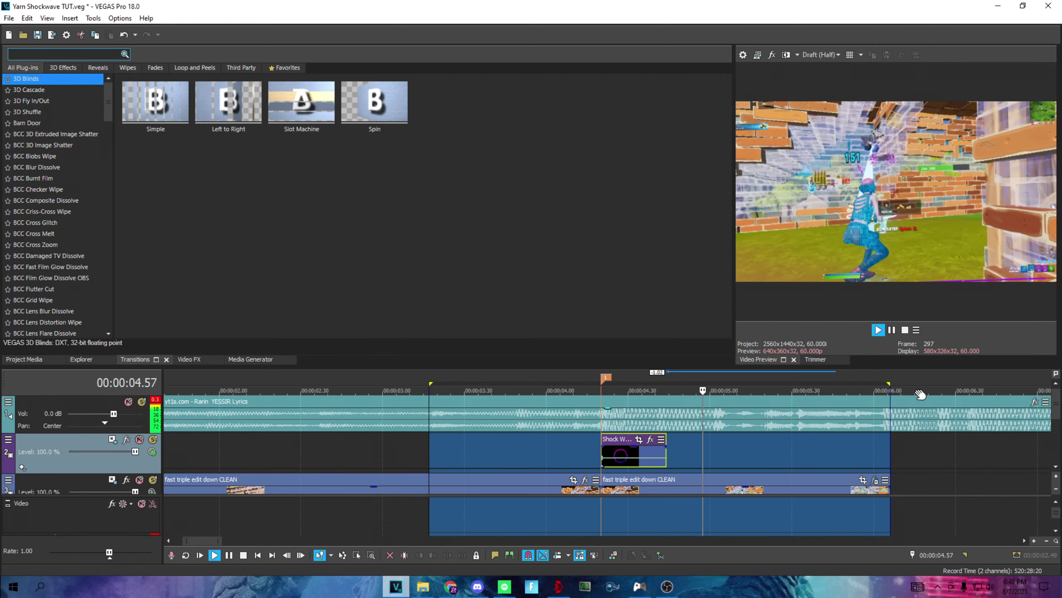
pyautogui.click(601, 465)
pyautogui.scroll(-2, 602, 465)
pyautogui.scroll(-2, 599, 471)
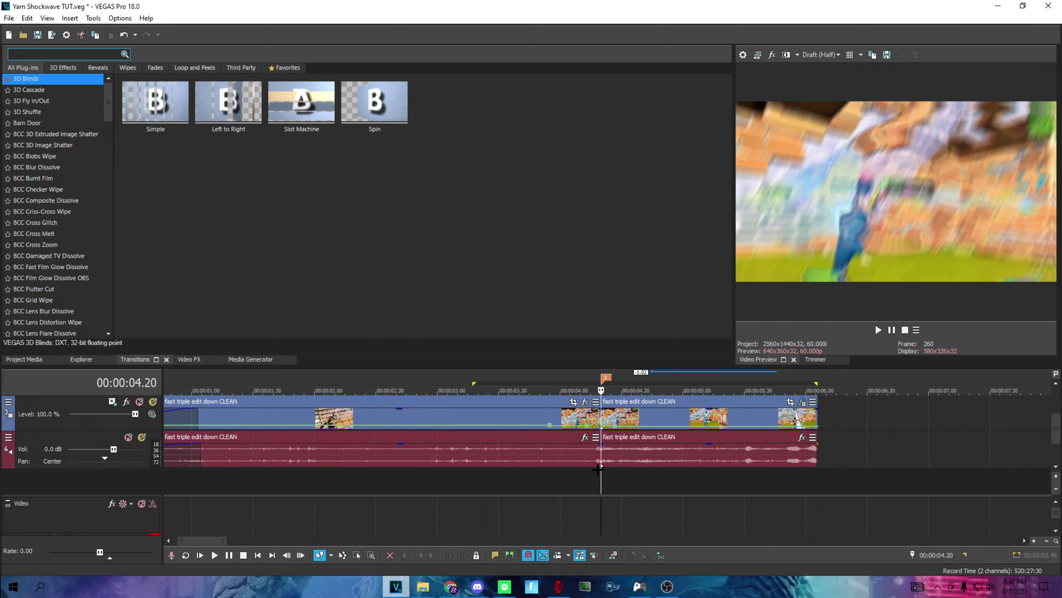
pyautogui.scroll(3, 600, 467)
# Split the gameplay clip's audio just before the impact and delete the short piece.
pyautogui.click(563, 456)
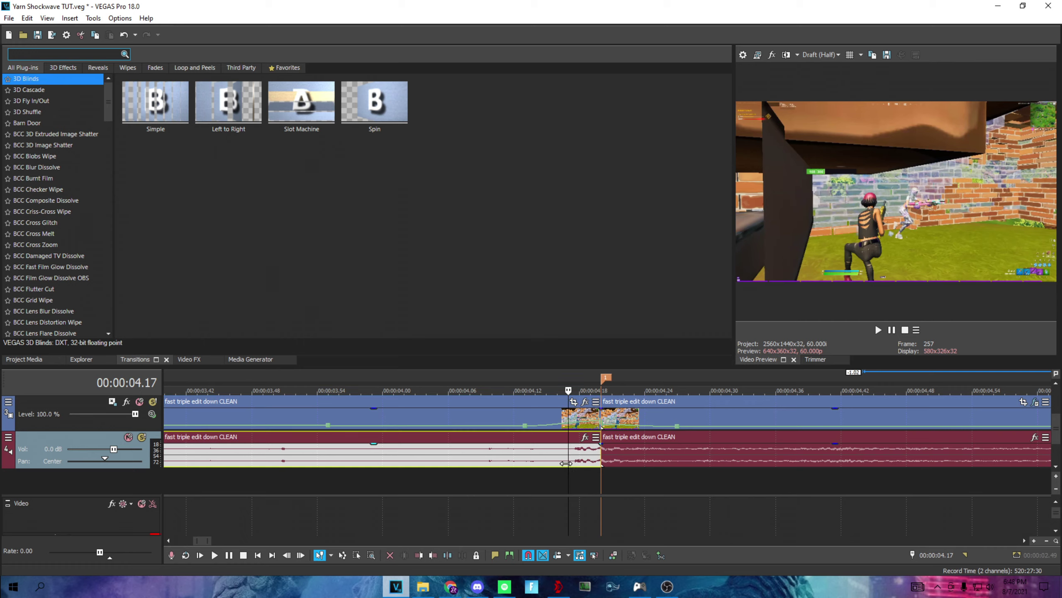
pyautogui.rightClick(565, 464)
pyautogui.click(598, 348)
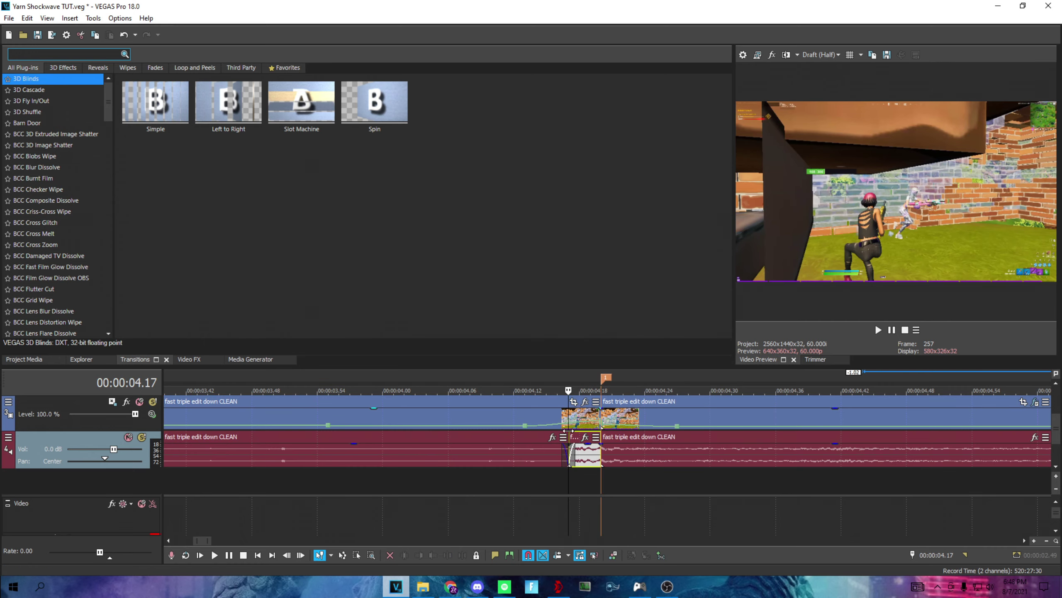
pyautogui.rightClick(594, 449)
pyautogui.click(610, 302)
# Delete the post-impact gameplay audio and add the pump sound effect on a new track.
pyautogui.click(604, 457)
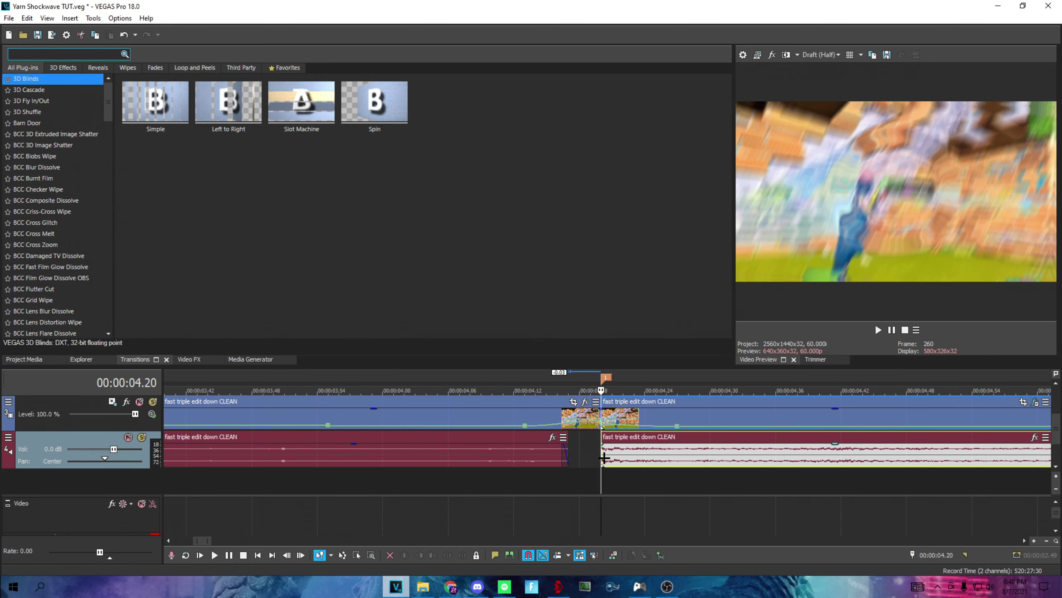
pyautogui.rightClick(604, 456)
pyautogui.click(643, 303)
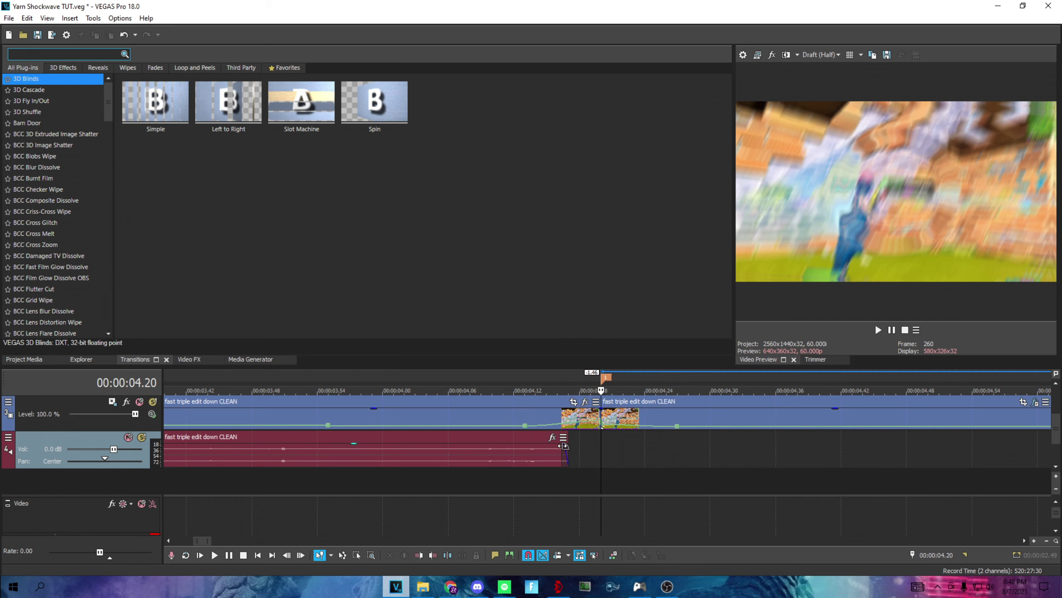
pyautogui.moveTo(562, 445); pyautogui.dragTo(362, 440)
pyautogui.scroll(-1, 604, 467)
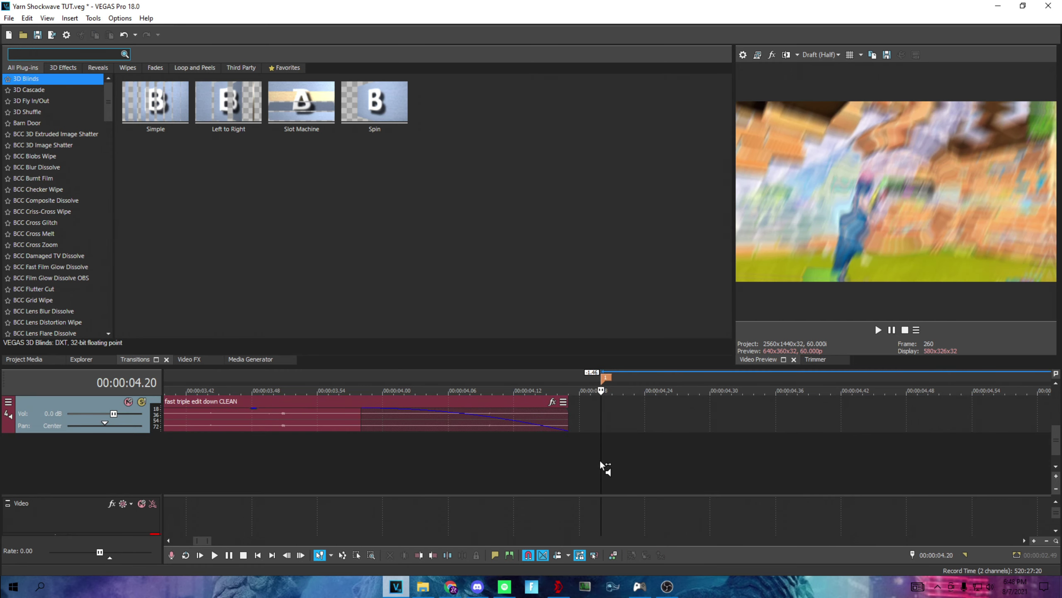
pyautogui.scroll(-2, 605, 467)
pyautogui.click(423, 586)
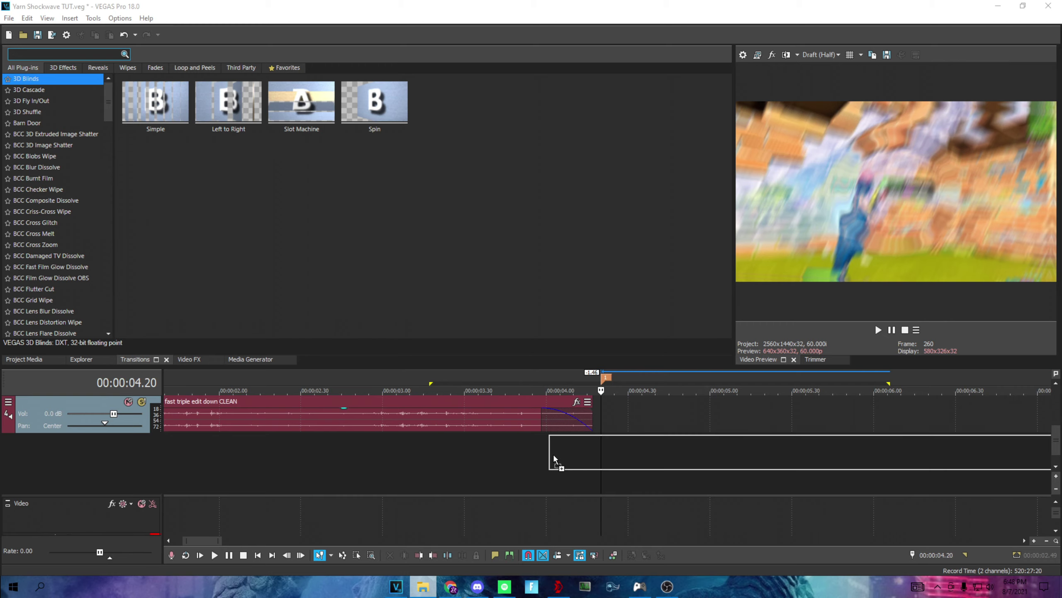
pyautogui.moveTo(553, 457); pyautogui.dragTo(543, 458)
pyautogui.scroll(4, 650, 455)
pyautogui.scroll(2, 649, 455)
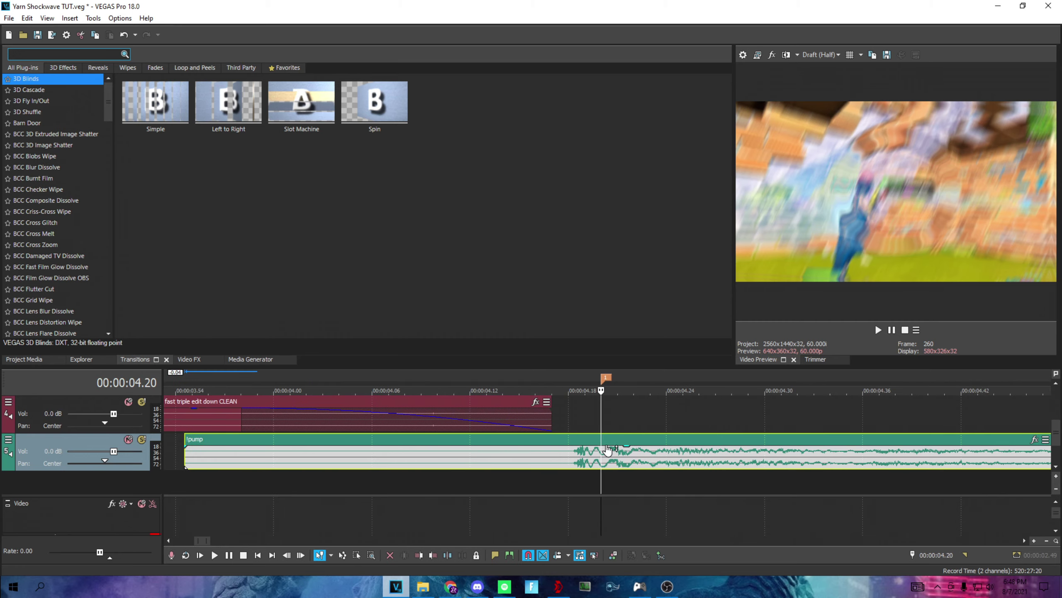
# Lower the pump sound to about -6.4 dB and shift it later onto the 4.20 impact.
pyautogui.moveTo(617, 448); pyautogui.dragTo(624, 462)
pyautogui.click(569, 441)
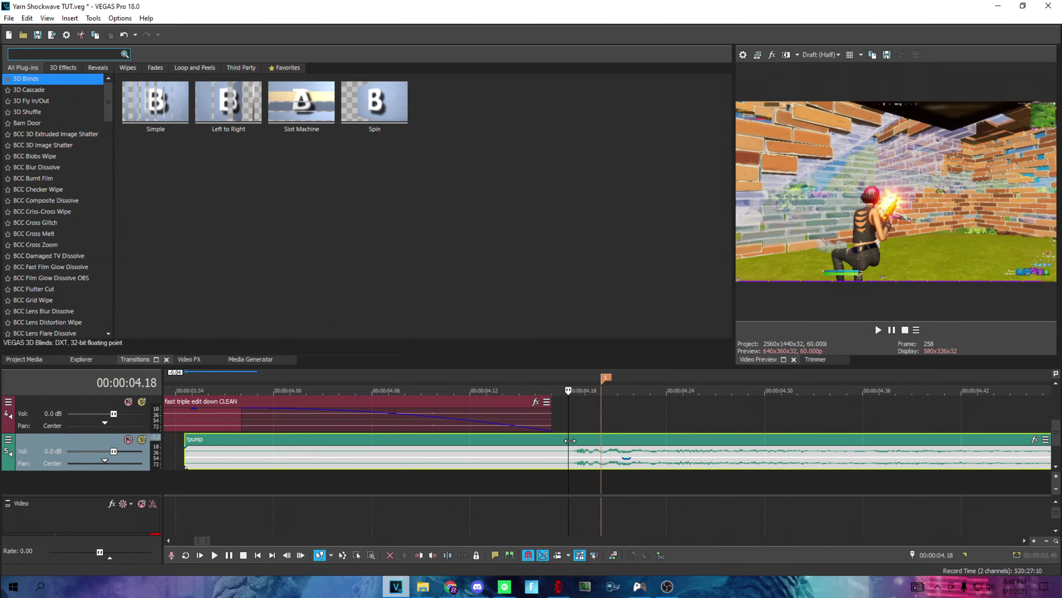
pyautogui.click(141, 439)
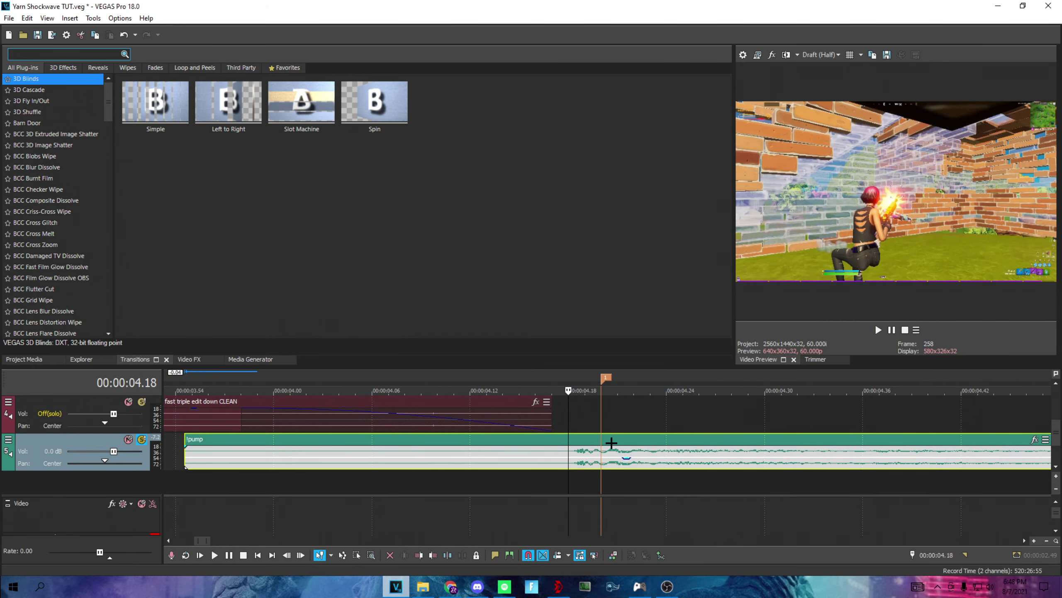
pyautogui.moveTo(610, 441); pyautogui.dragTo(633, 446)
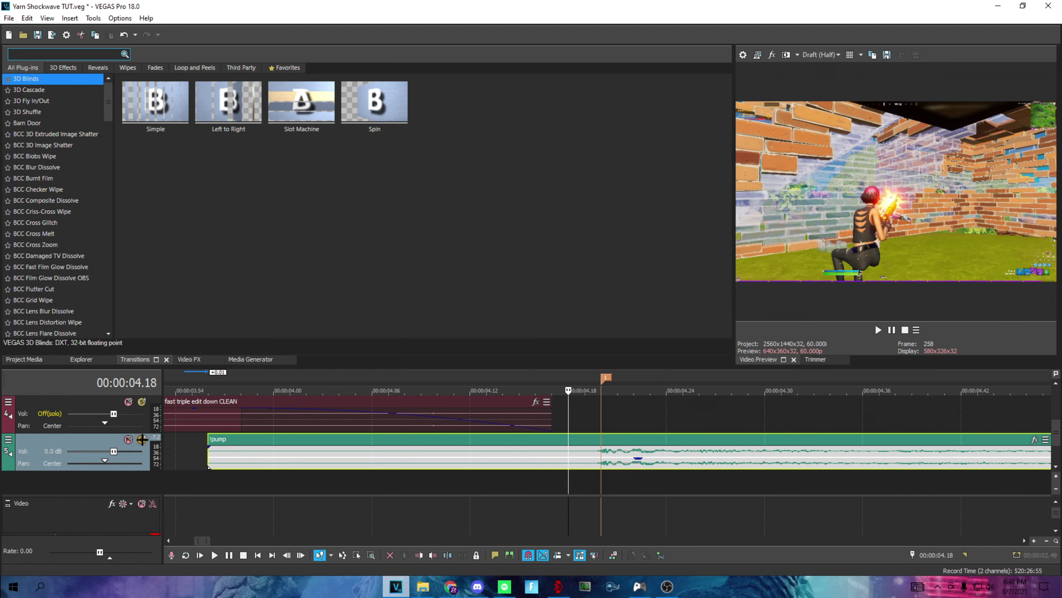
pyautogui.click(142, 441)
pyautogui.click(613, 442)
pyautogui.scroll(-2, 612, 443)
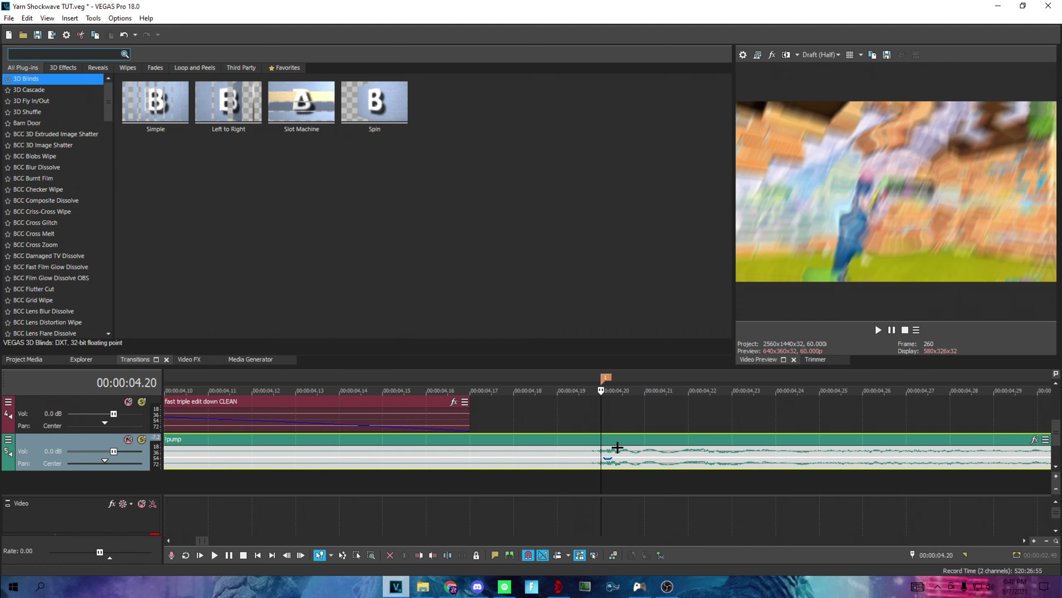
pyautogui.scroll(-1, 613, 443)
pyautogui.hotkey('alt', 'Tab')
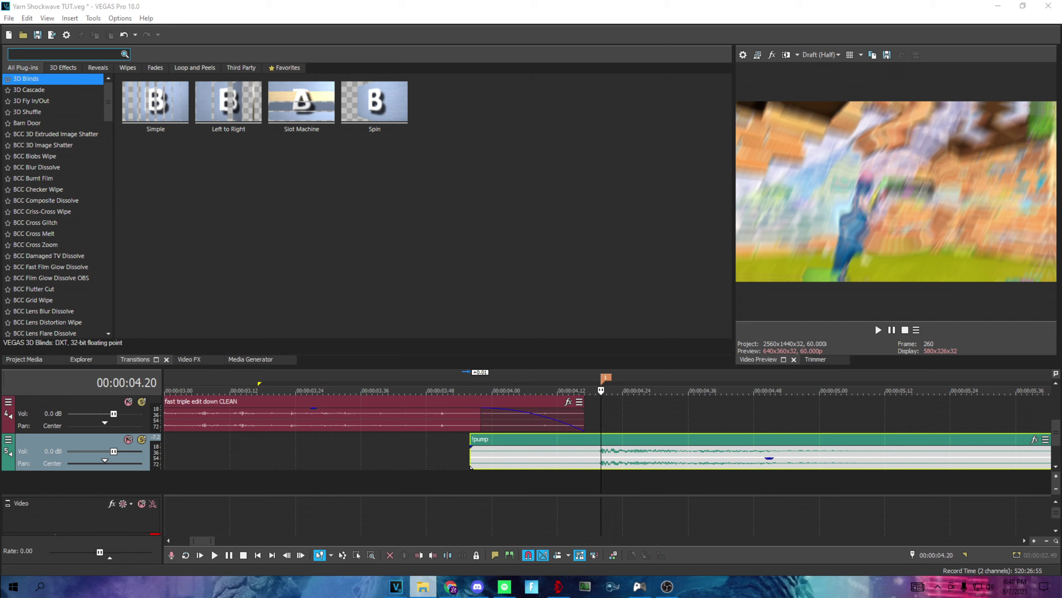
pyautogui.scroll(2, 676, 456)
# Drop the main Woosh and Signal Bass Swoosh sounds onto new tracks.
pyautogui.moveTo(513, 482); pyautogui.dragTo(512, 454)
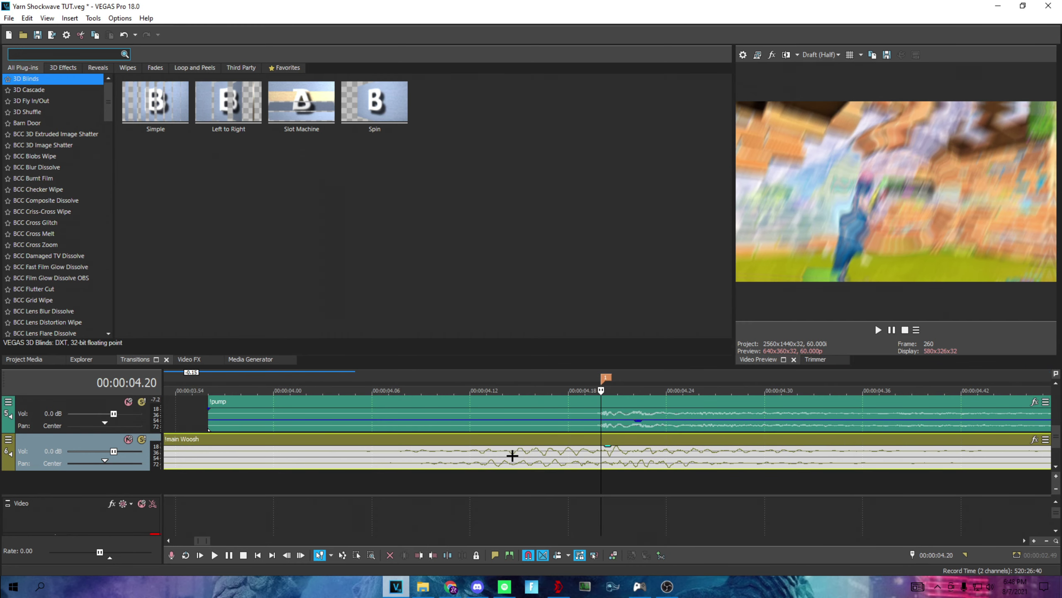
pyautogui.scroll(-2, 505, 457)
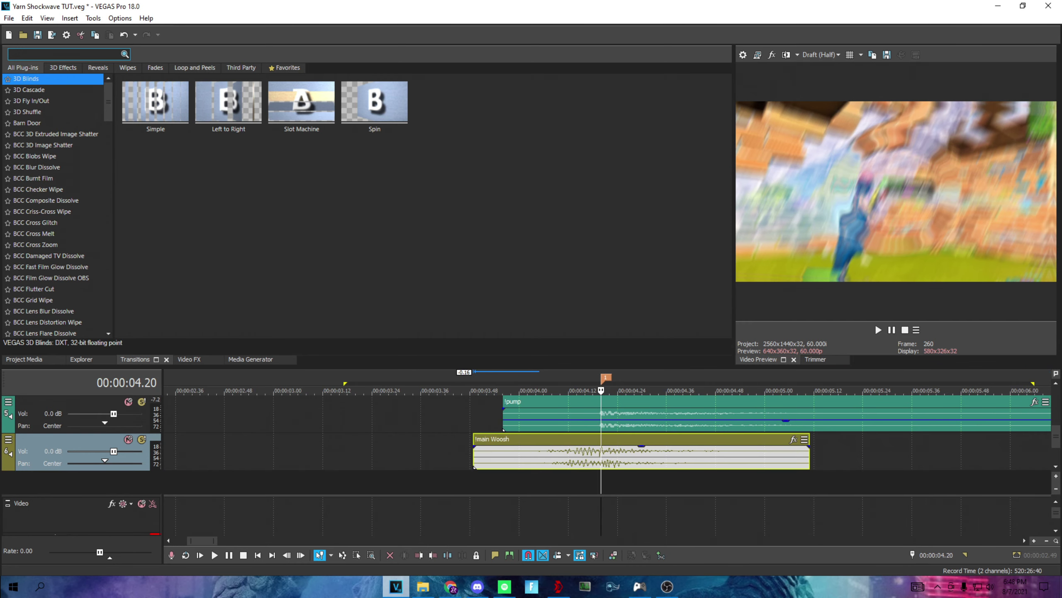
pyautogui.hotkey('alt', 'Tab')
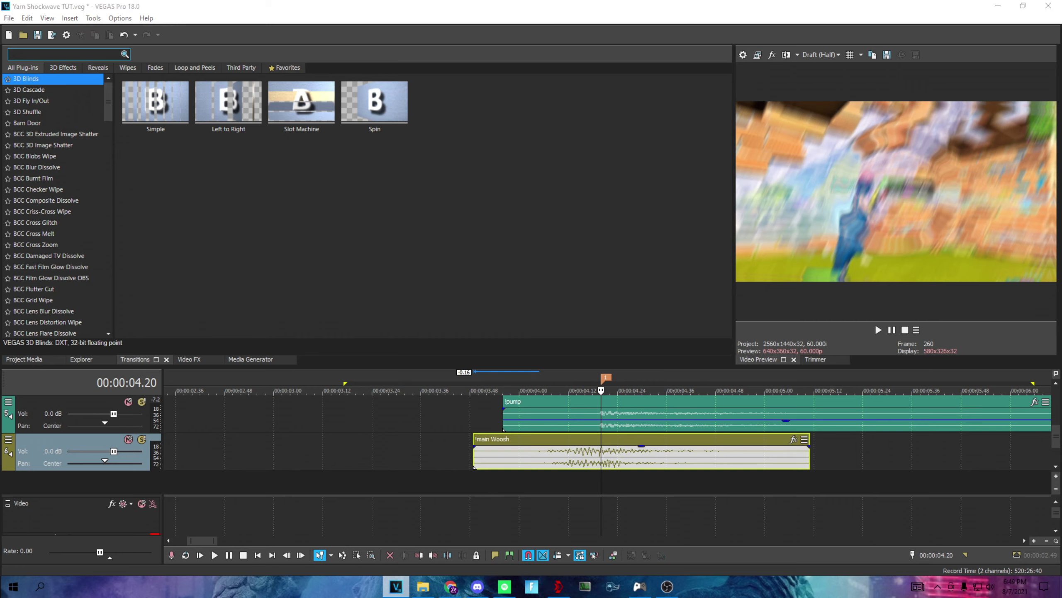
pyautogui.moveTo(531, 491); pyautogui.dragTo(438, 479)
# Preview the Signal Bass Swoosh soloed and shift it later around the impact.
pyautogui.click(142, 440)
pyautogui.scroll(3, 459, 465)
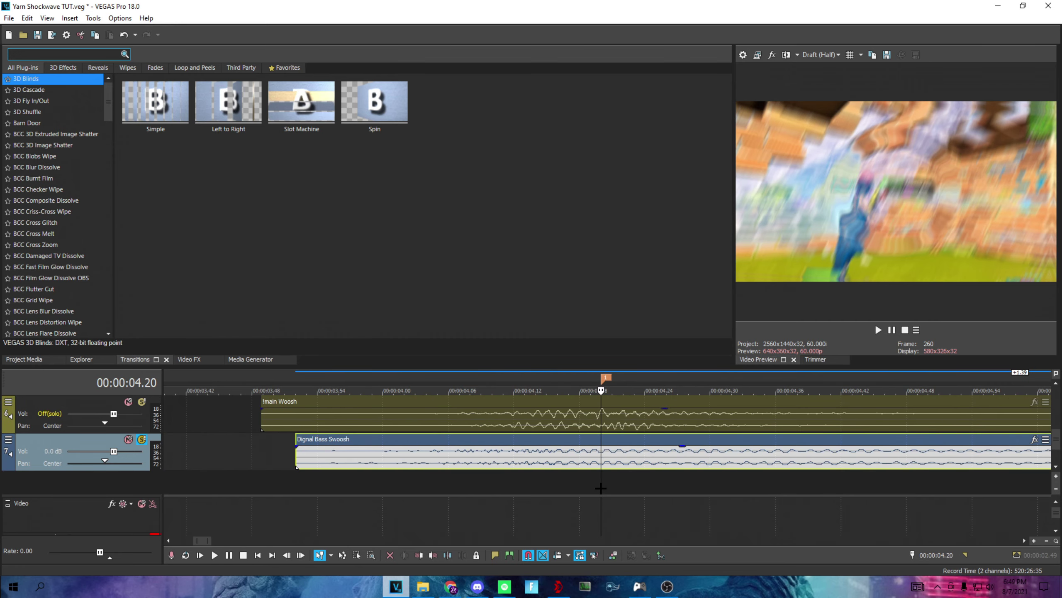
pyautogui.click(459, 465)
pyautogui.press('space')
pyautogui.moveTo(579, 460); pyautogui.dragTo(641, 460)
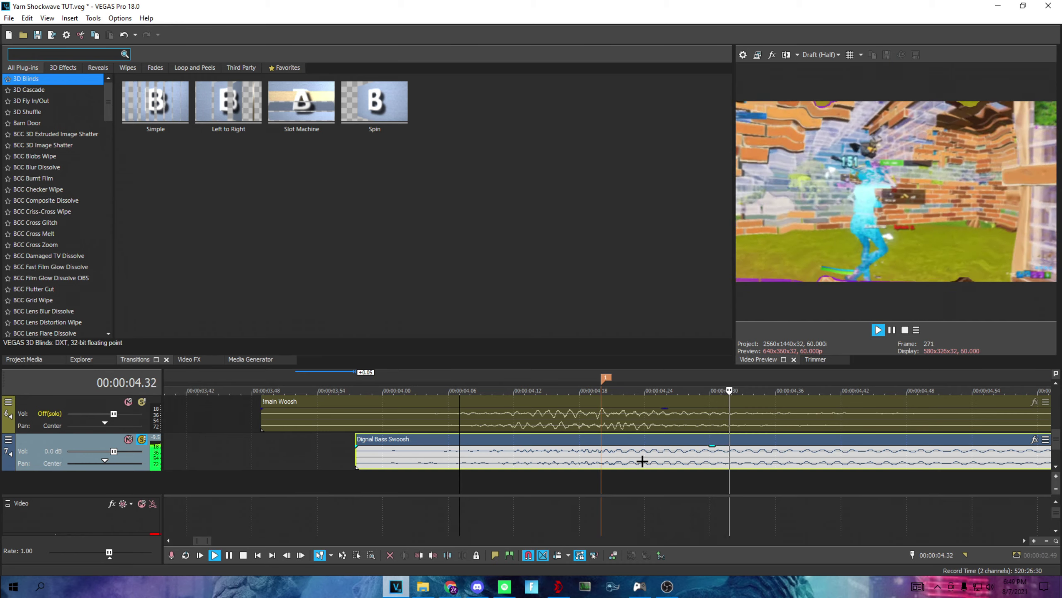
pyautogui.press('space')
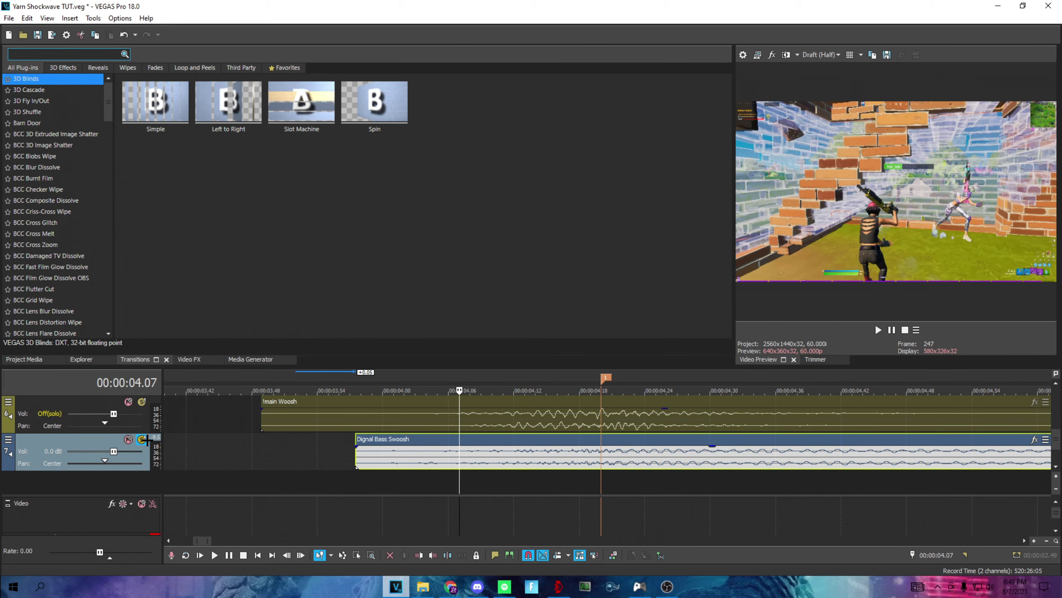
pyautogui.click(141, 439)
pyautogui.scroll(-5, 490, 423)
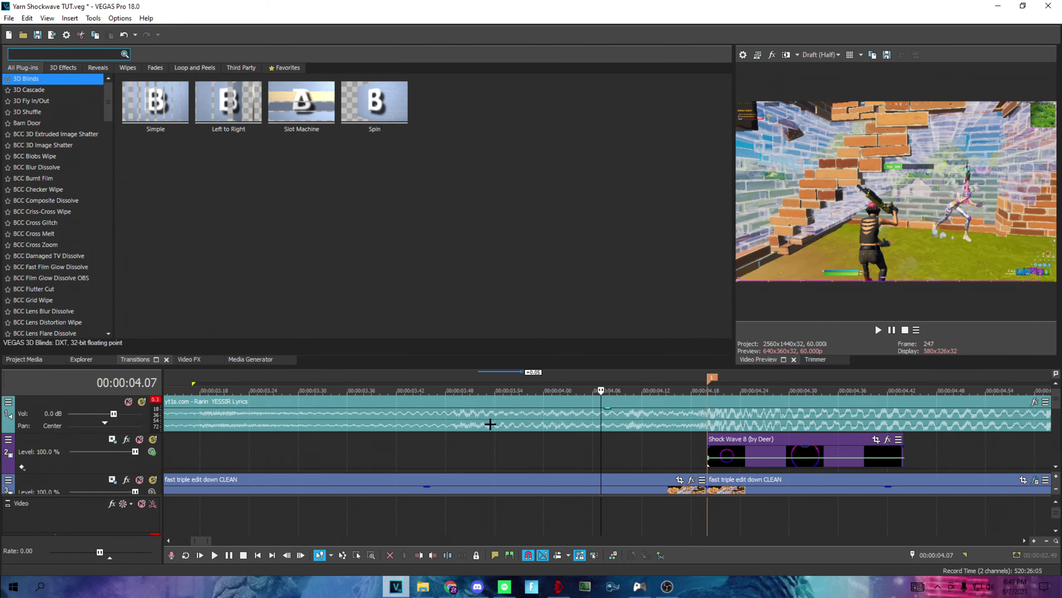
# Play back the edit, replaying the impact section, and stop at 4.20.
pyautogui.press('space')
pyautogui.scroll(-3, 510, 422)
pyautogui.scroll(-3, 509, 422)
pyautogui.click(423, 439)
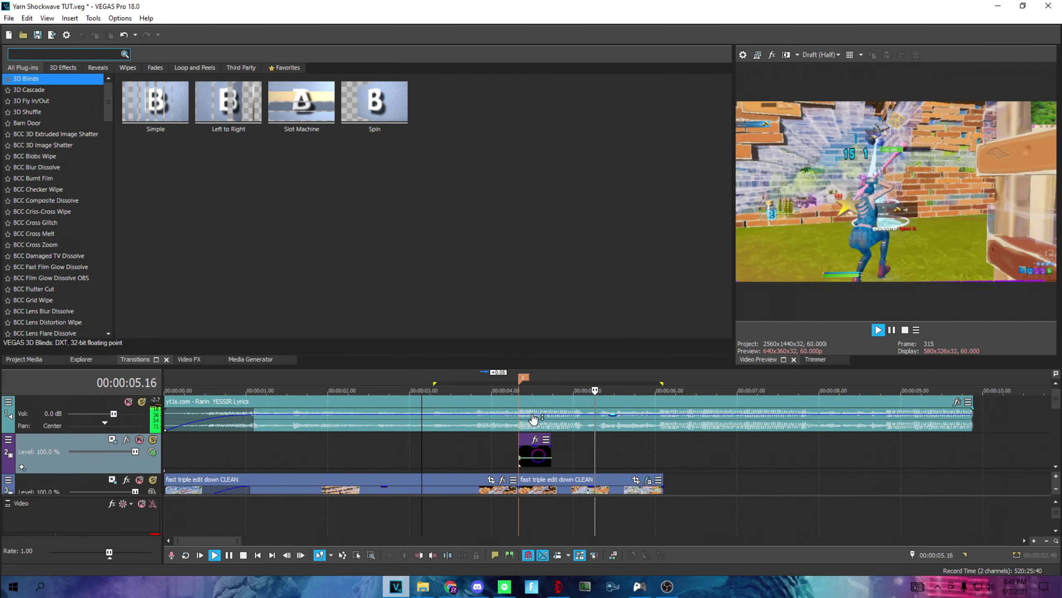
pyautogui.click(519, 420)
pyautogui.click(446, 449)
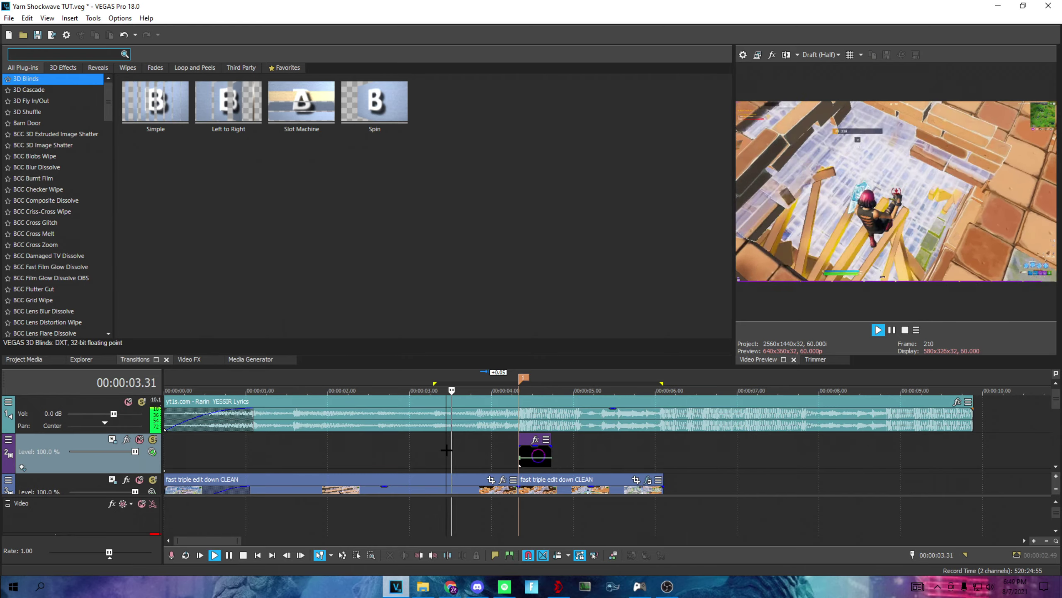
pyautogui.click(465, 462)
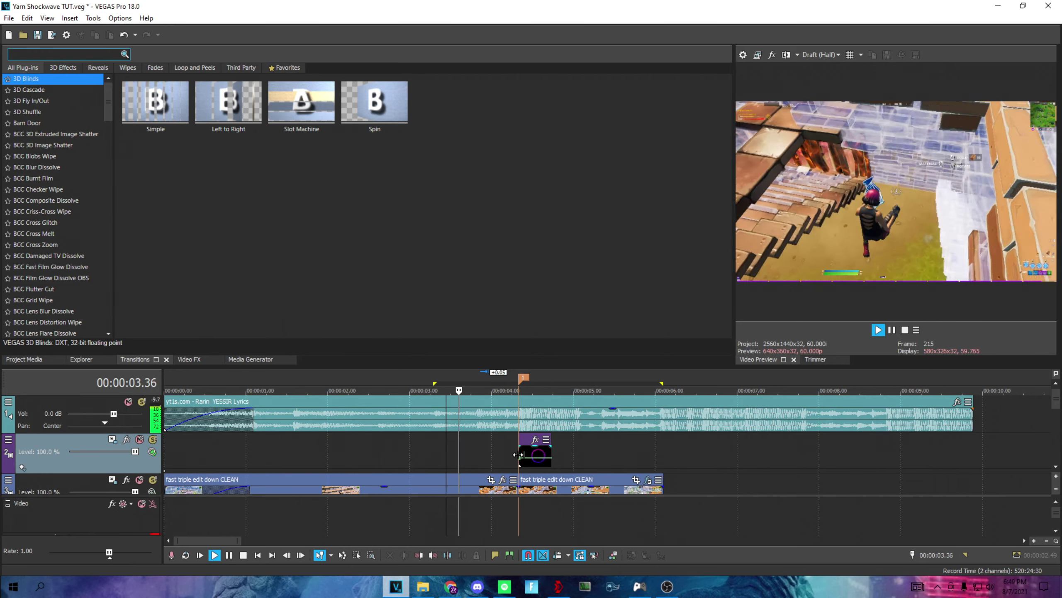
pyautogui.click(518, 454)
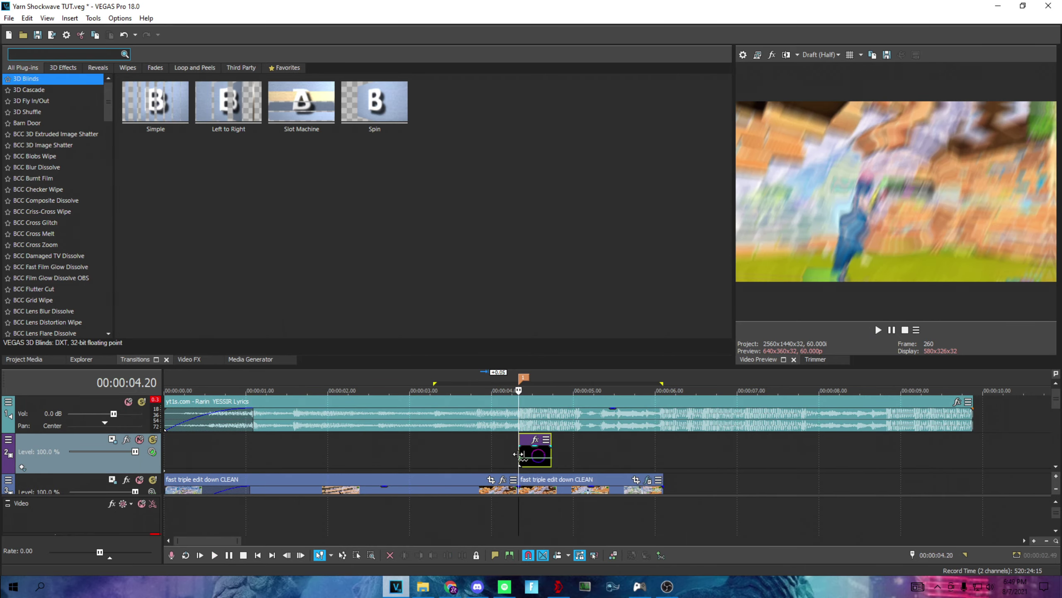
pyautogui.scroll(-2, 521, 453)
pyautogui.scroll(3, 525, 453)
pyautogui.scroll(-3, 525, 453)
pyautogui.scroll(2, 477, 455)
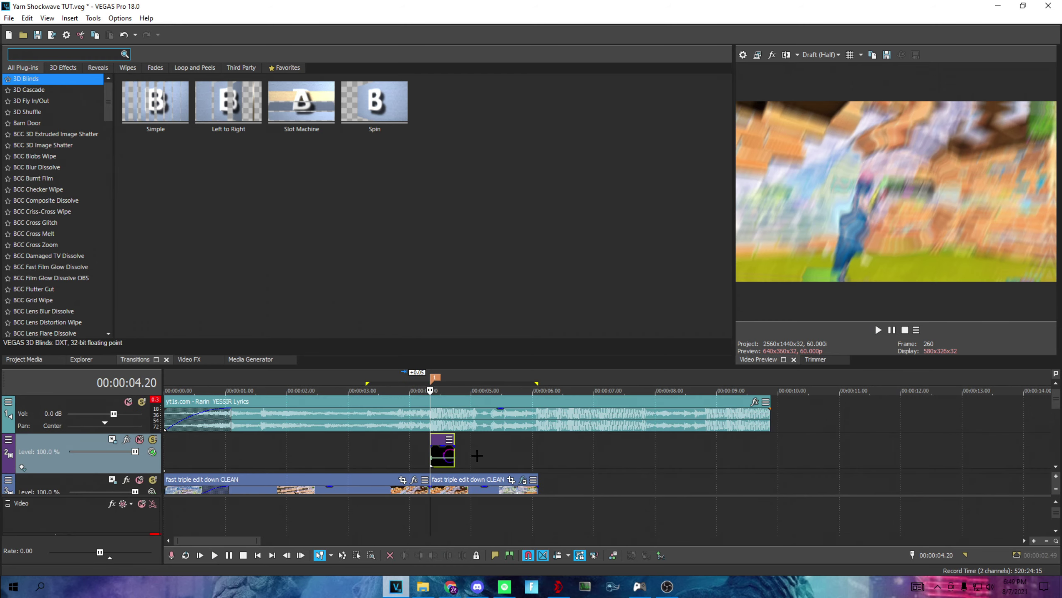
pyautogui.scroll(-1, 534, 441)
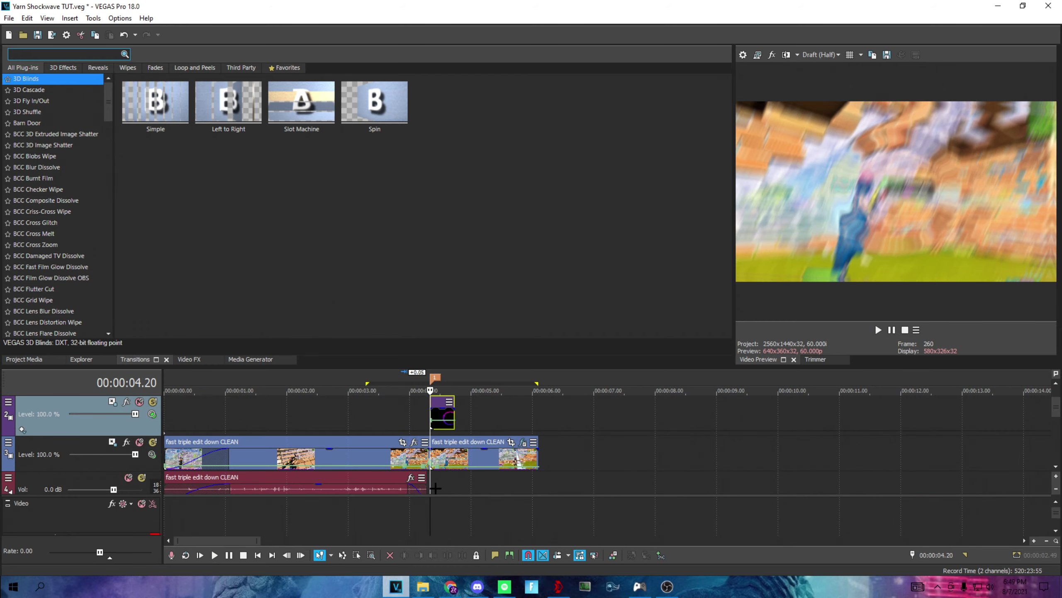
# Rewind and replay the edit with looped playback, stopping the playhead at 5.20.
pyautogui.press('j')
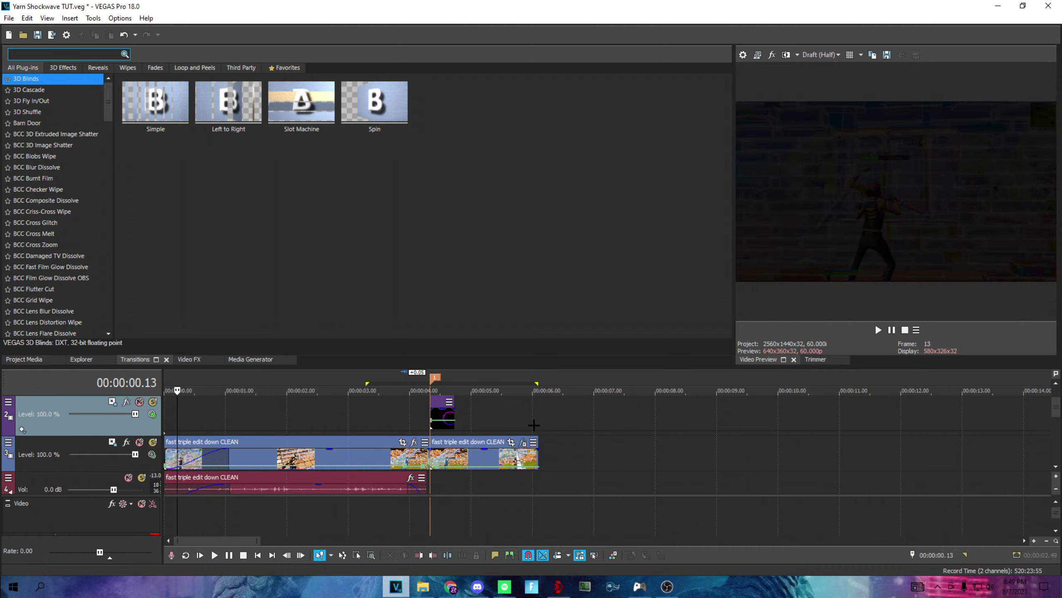
pyautogui.press('l')
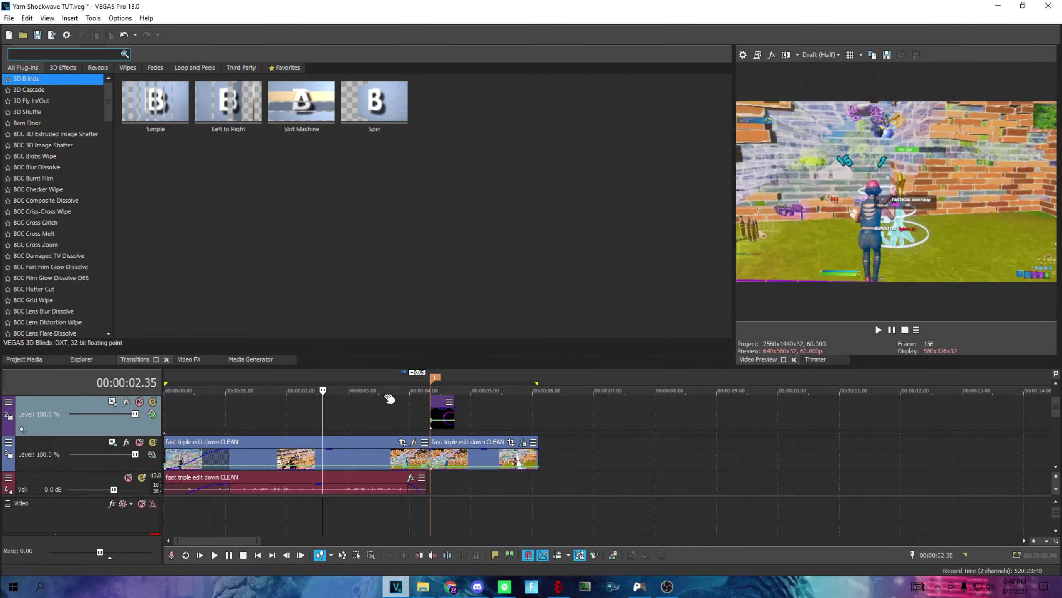
pyautogui.press('q')
pyautogui.press('space')
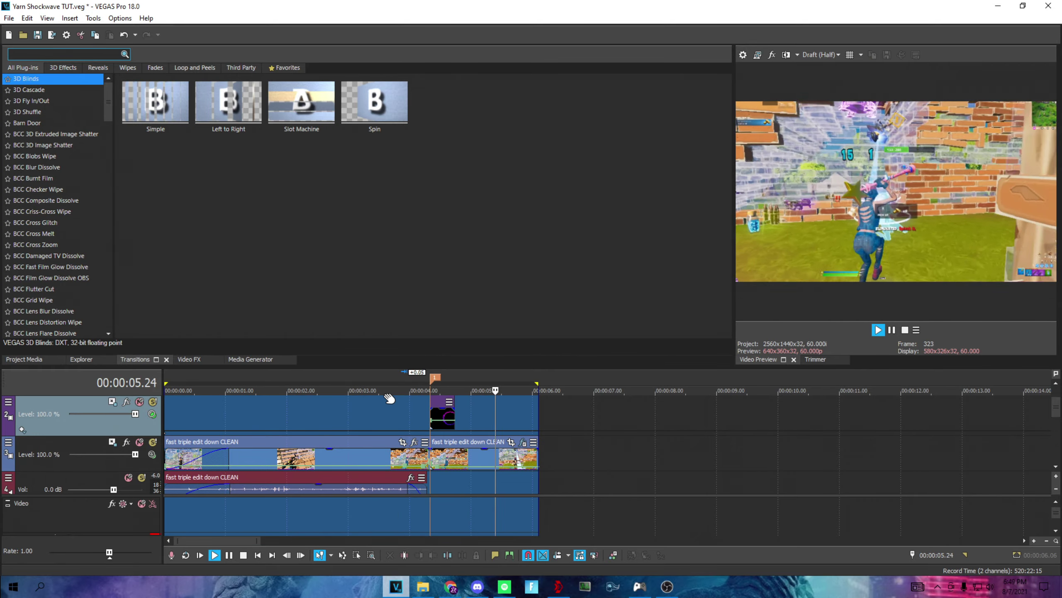
pyautogui.click(482, 452)
# Trim the gameplay clip and YESSIR music to end at 5.20, fading the music out.
pyautogui.rightClick(492, 452)
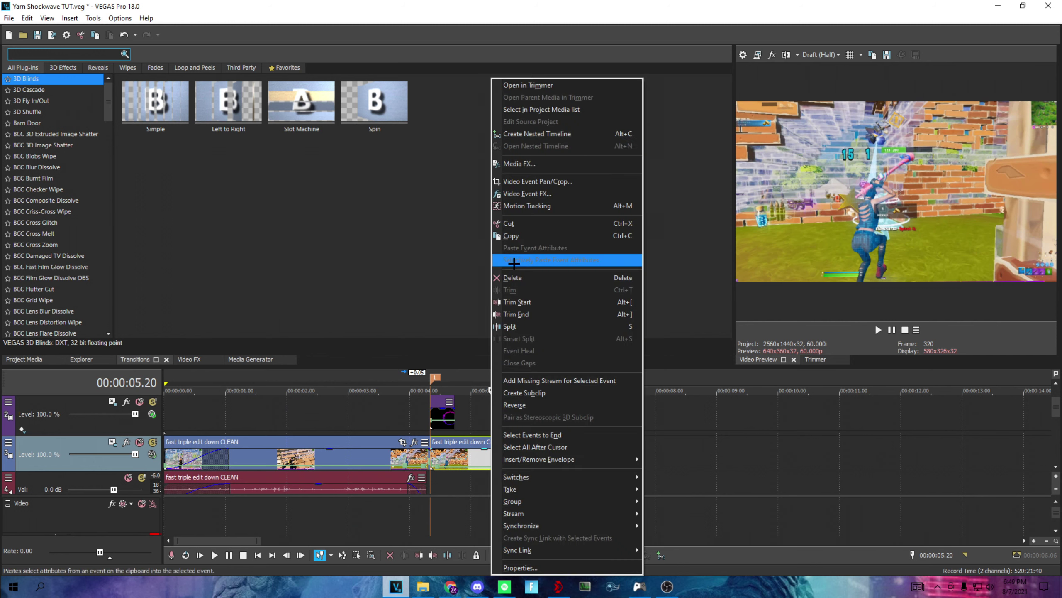
pyautogui.click(514, 263)
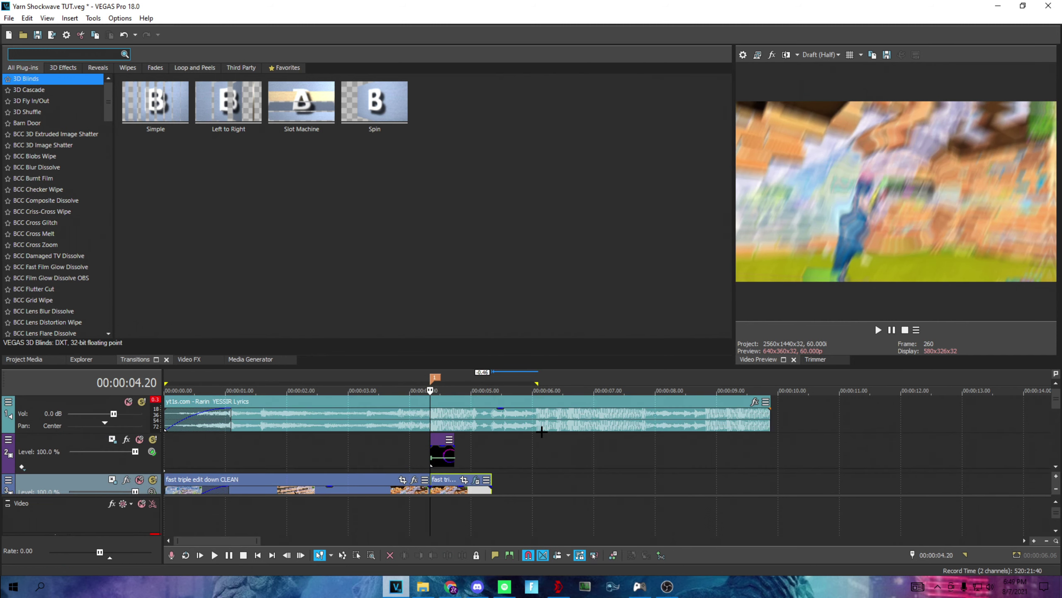
pyautogui.click(492, 423)
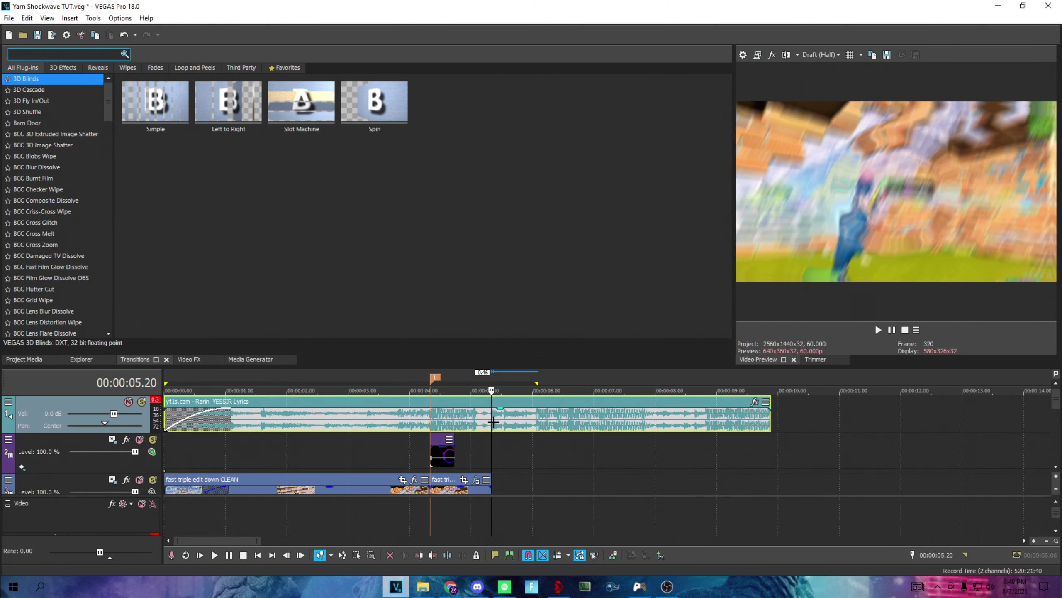
pyautogui.rightClick(491, 424)
pyautogui.click(565, 339)
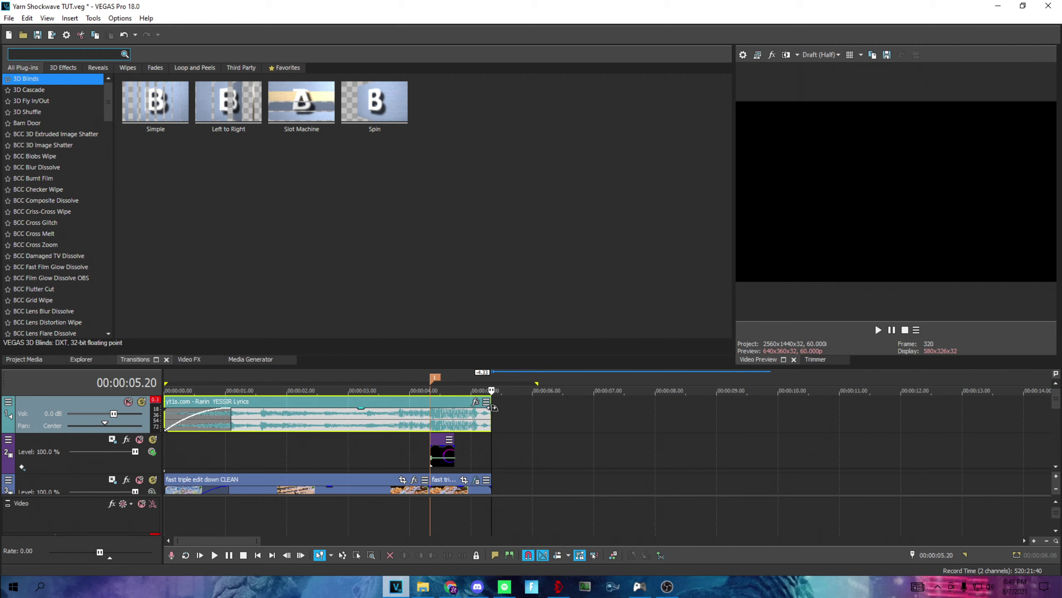
pyautogui.moveTo(494, 403); pyautogui.dragTo(456, 404)
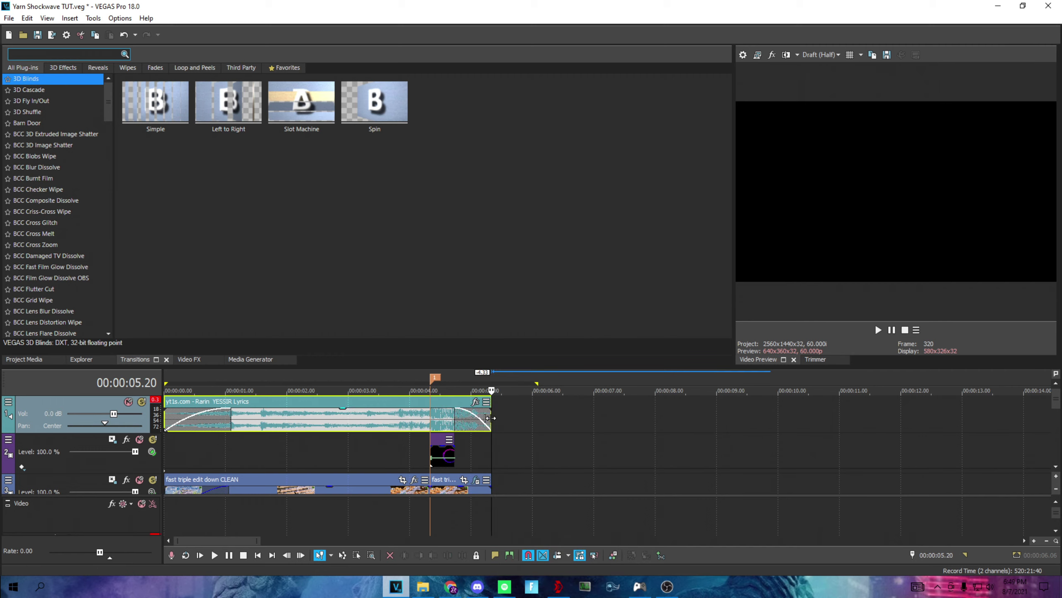
pyautogui.scroll(-1, 492, 418)
pyautogui.scroll(2, 547, 456)
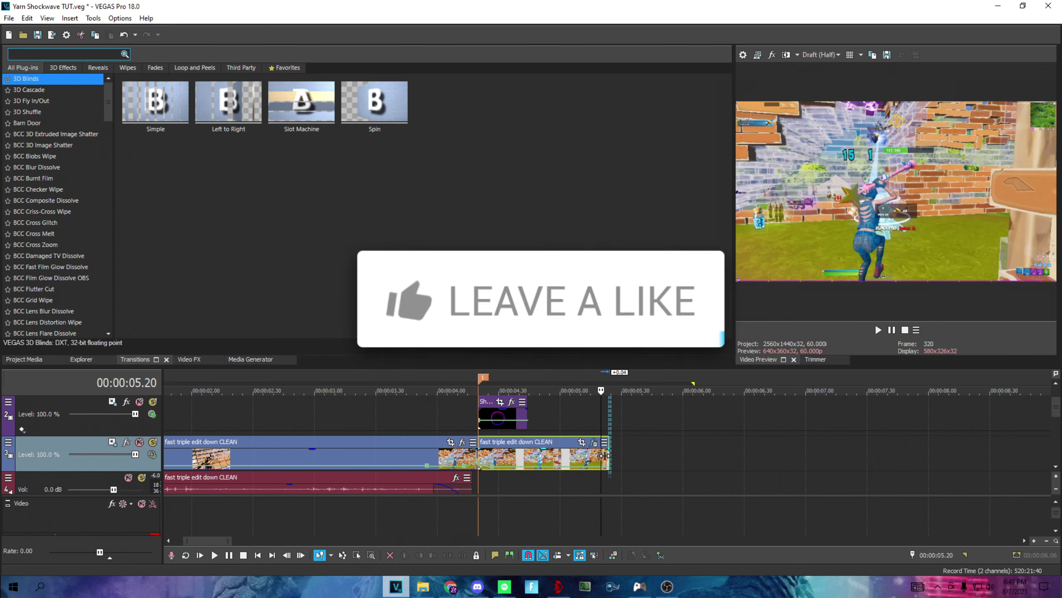
pyautogui.scroll(1, 519, 417)
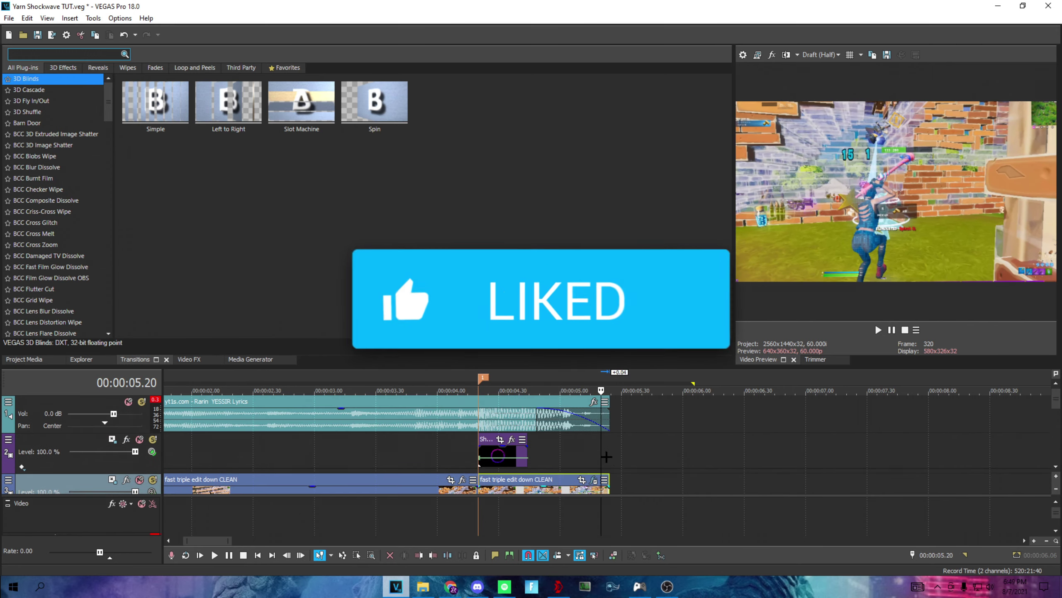
pyautogui.click(518, 417)
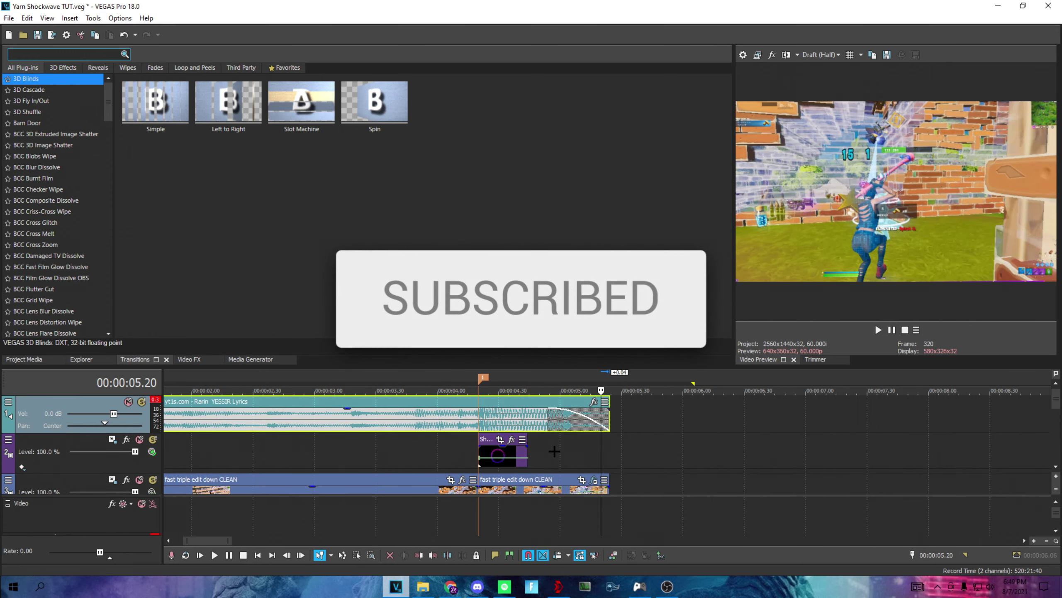